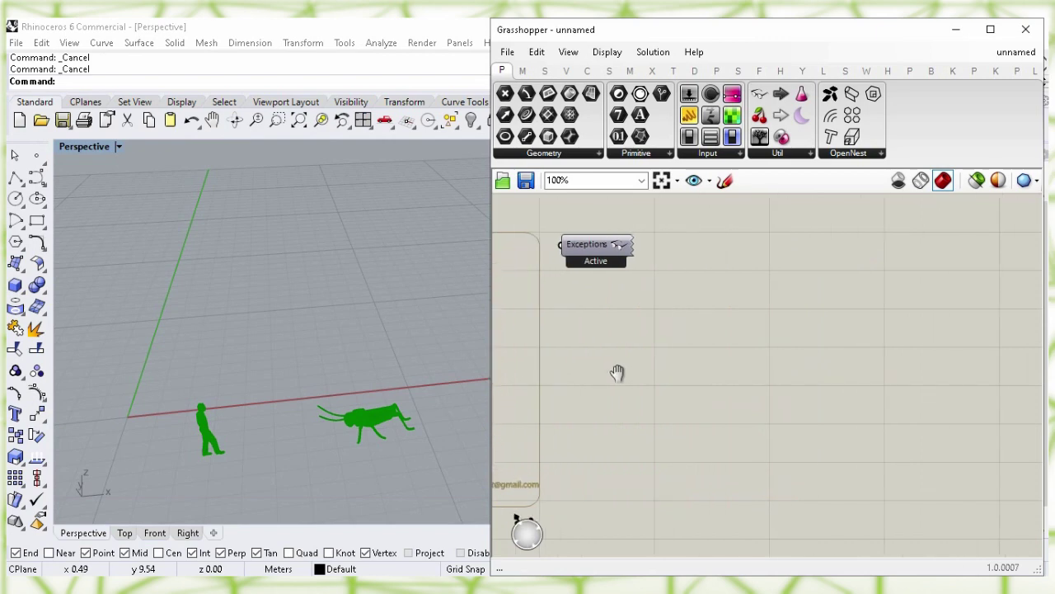
Step: Add an XZ Plane component to the empty canvas
double_click(817, 329)
text(xz)
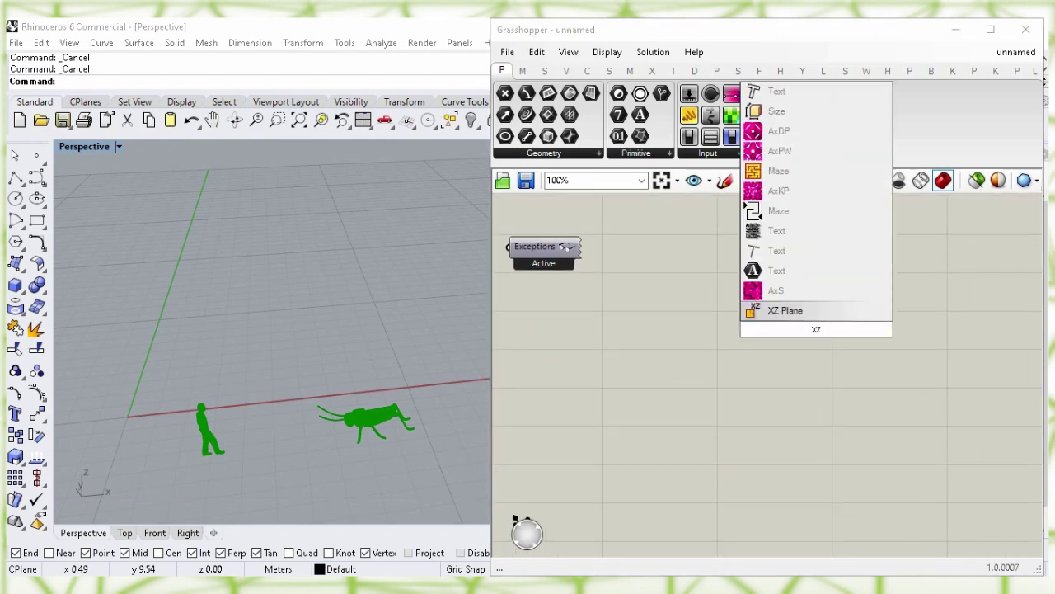
click(809, 315)
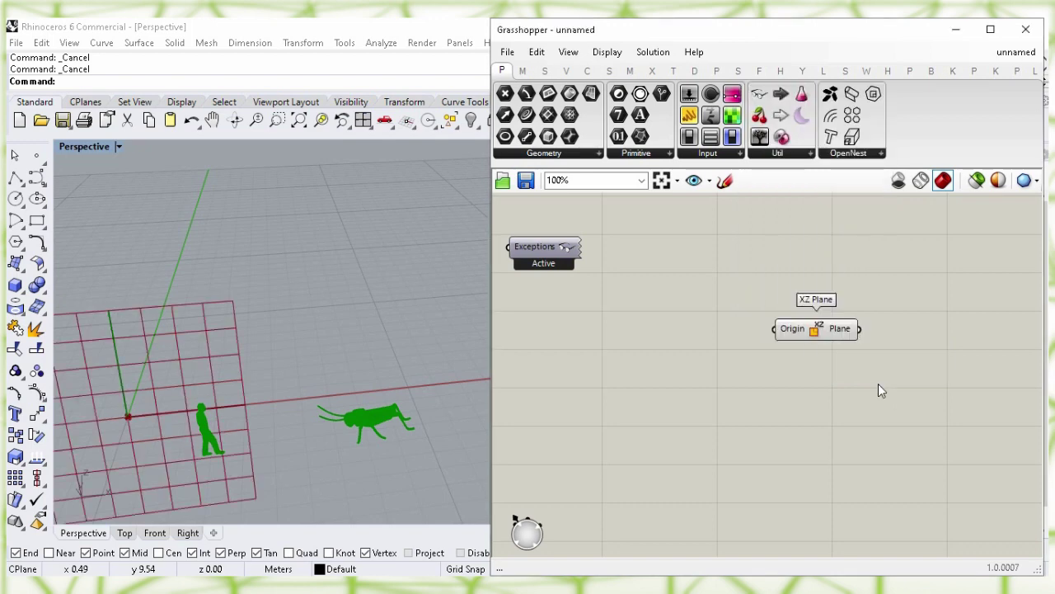
Step: Add a Plane Surface component and connect the XZ Plane output to its Plane input
right_drag(910, 404, 797, 372)
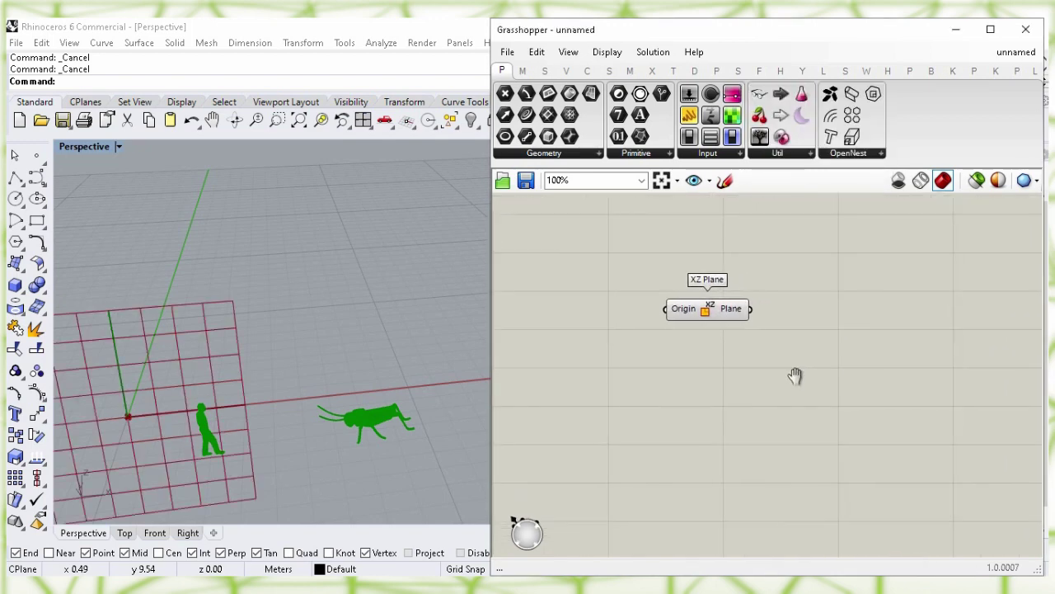
double_click(855, 361)
text(plan)
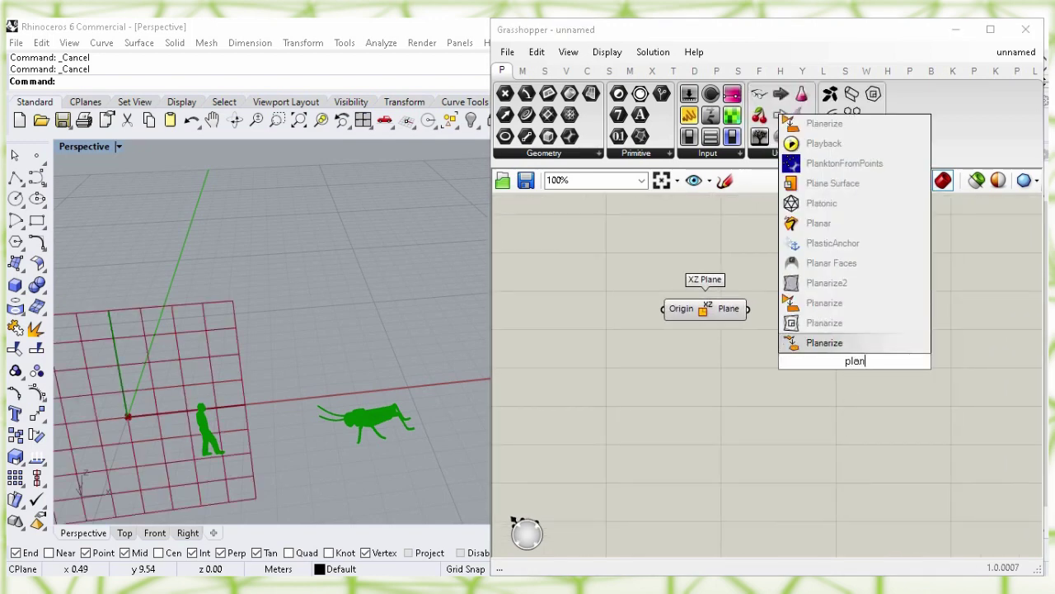
text(e s)
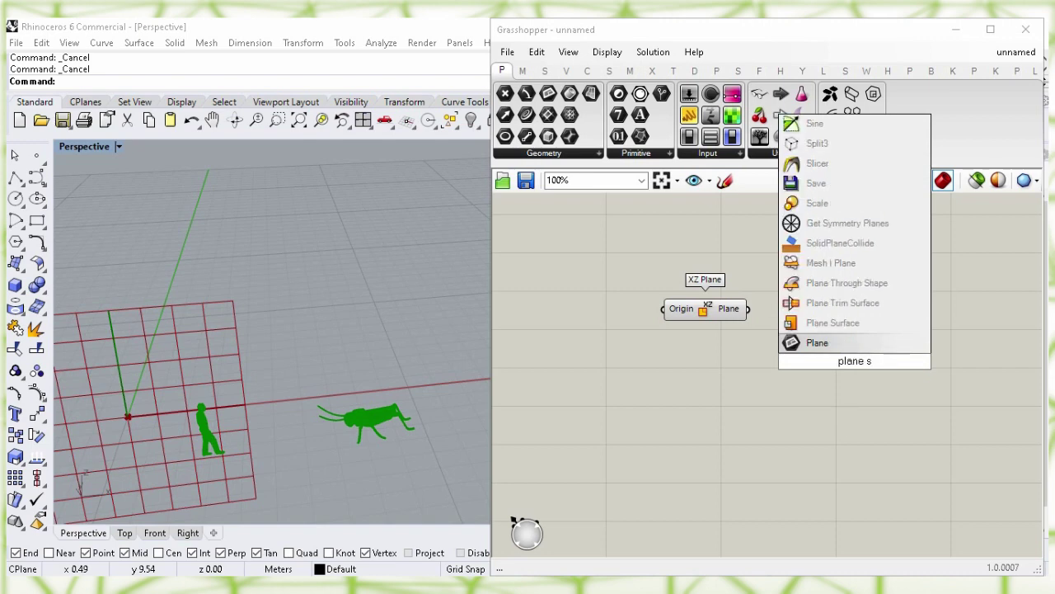
click(795, 331)
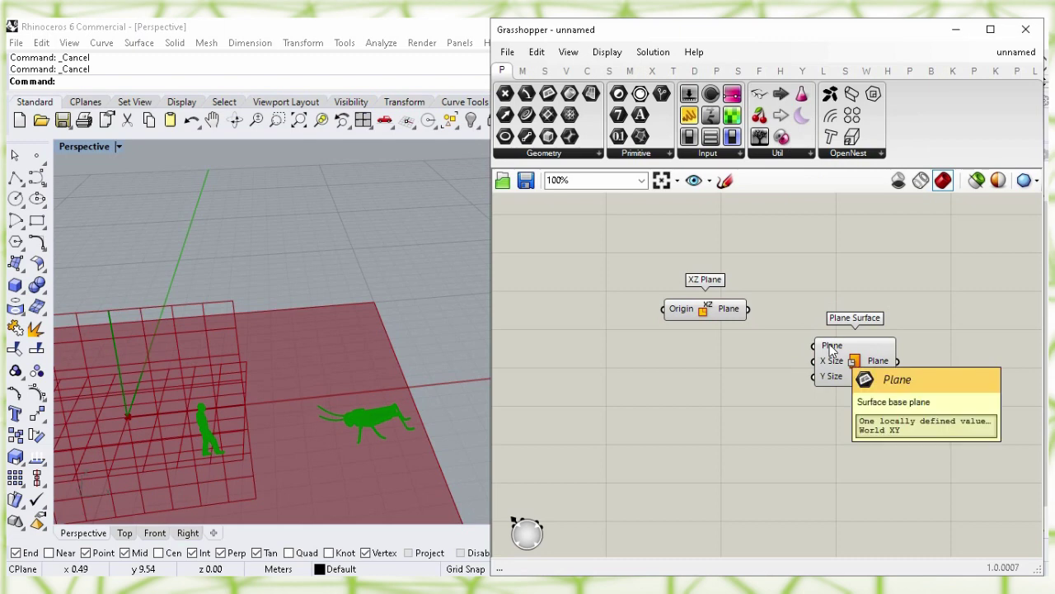
click(728, 312)
drag(780, 320, 815, 346)
click(817, 286)
Step: Move the XZ Plane component closer to Plane Surface and turn off its preview
click(719, 312)
drag(719, 312, 744, 314)
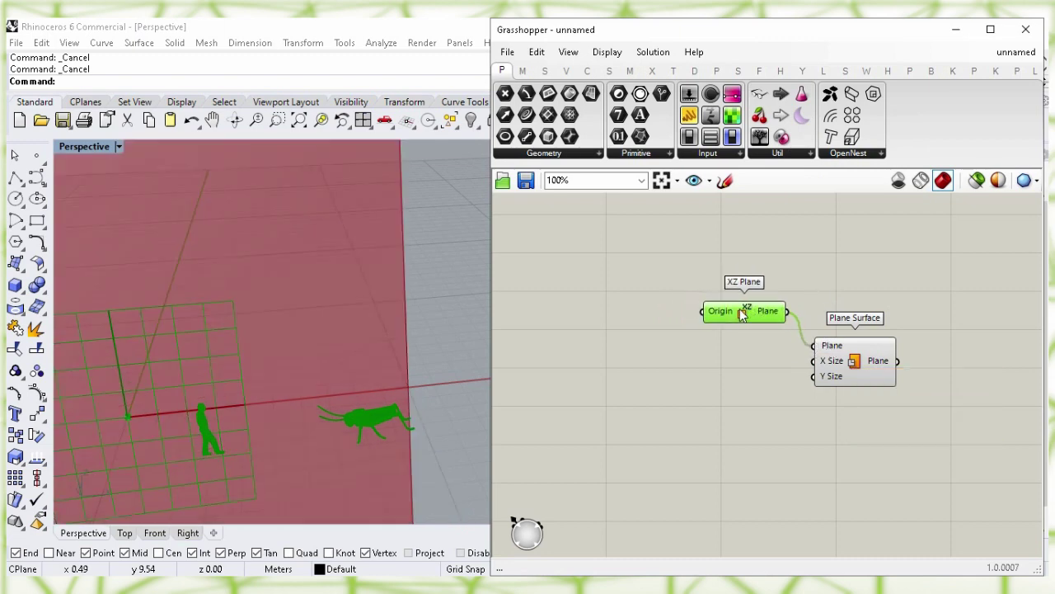
right_click(746, 316)
click(903, 341)
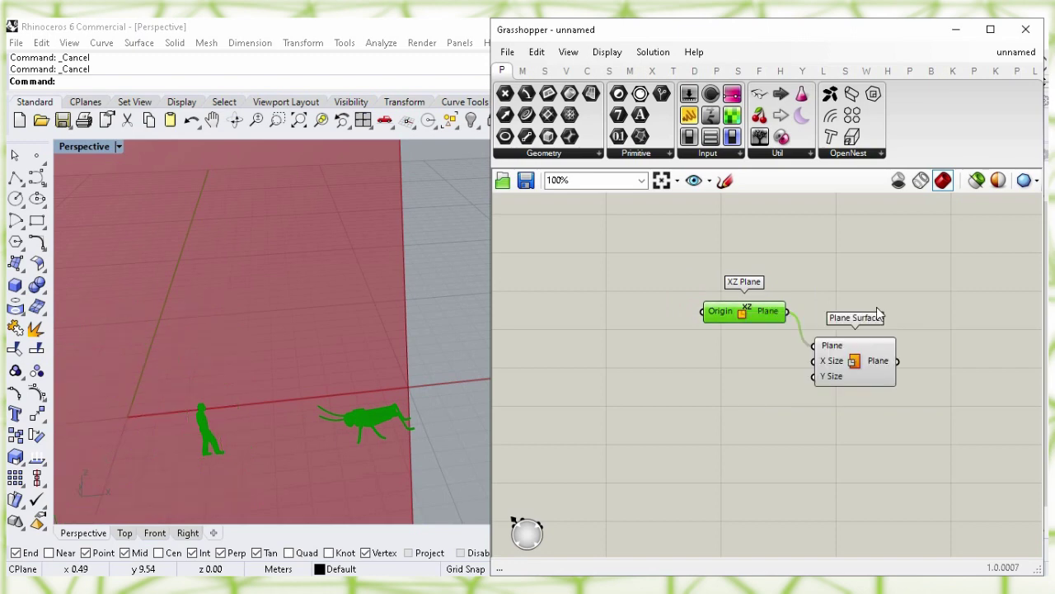
Step: Add a number slider with value 11 and connect it to the X Size input of Plane Surface
mouse_move(838, 364)
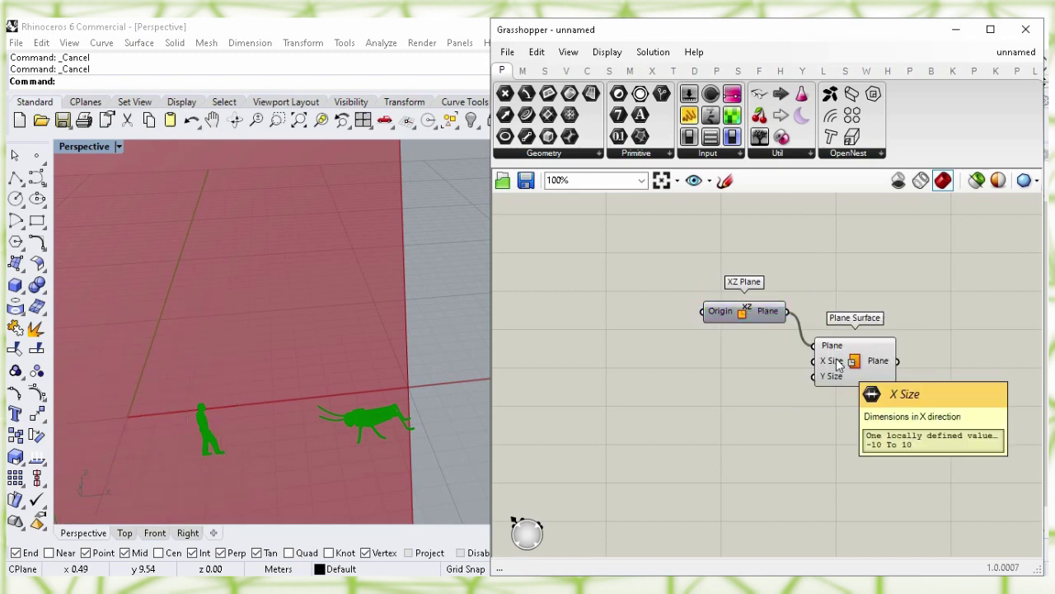
double_click(693, 371)
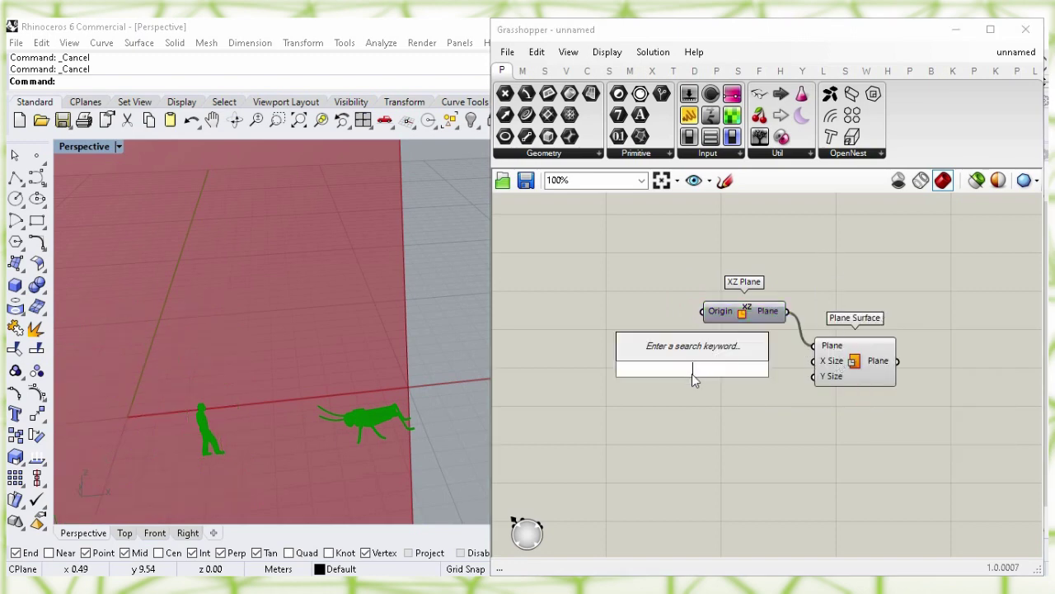
text(11)
key(Return)
drag(755, 364, 815, 360)
click(781, 384)
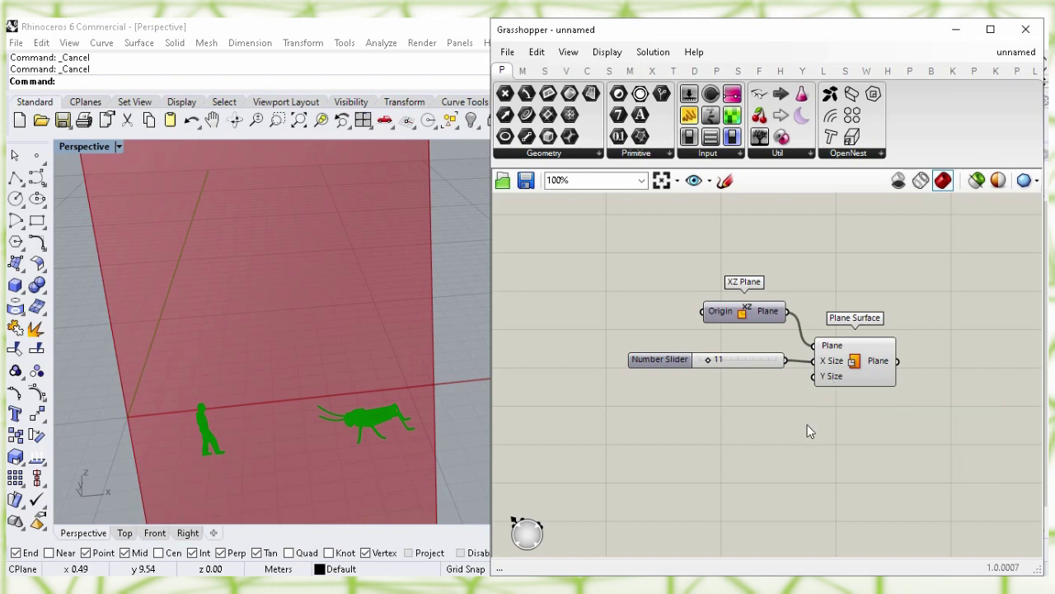
Step: Add a number slider with value 6, connect it to the Y Size input of Plane Surface, and align it under the X Size slider
double_click(733, 410)
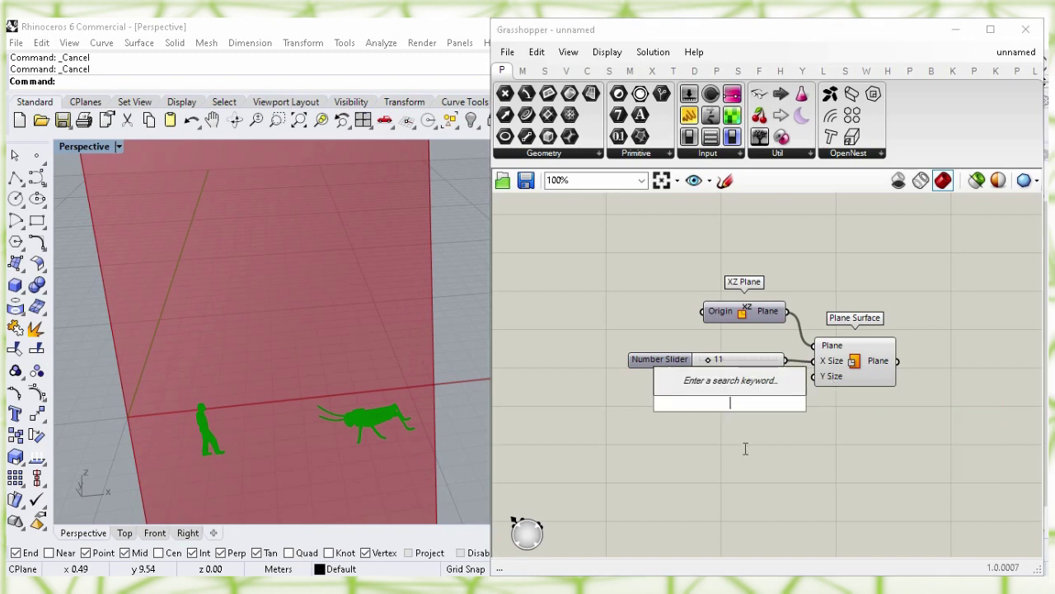
text(6)
key(Return)
drag(718, 399, 715, 378)
click(790, 424)
drag(787, 376, 764, 380)
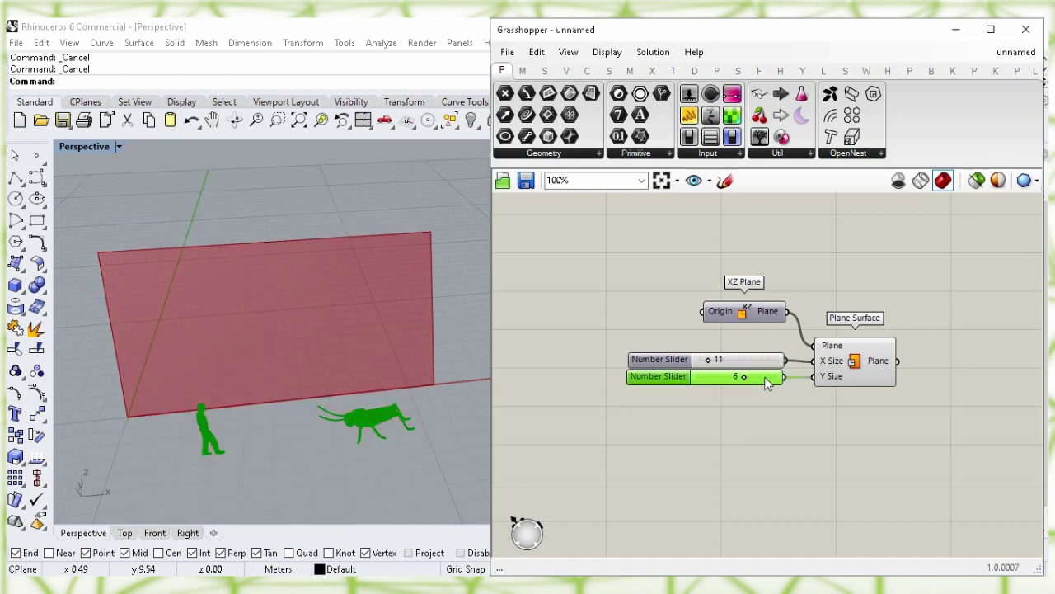
click(855, 380)
click(913, 439)
Step: Add a Divide Domain² component and connect the Plane Surface output to its Domain input
right_drag(916, 418, 601, 396)
double_click(701, 382)
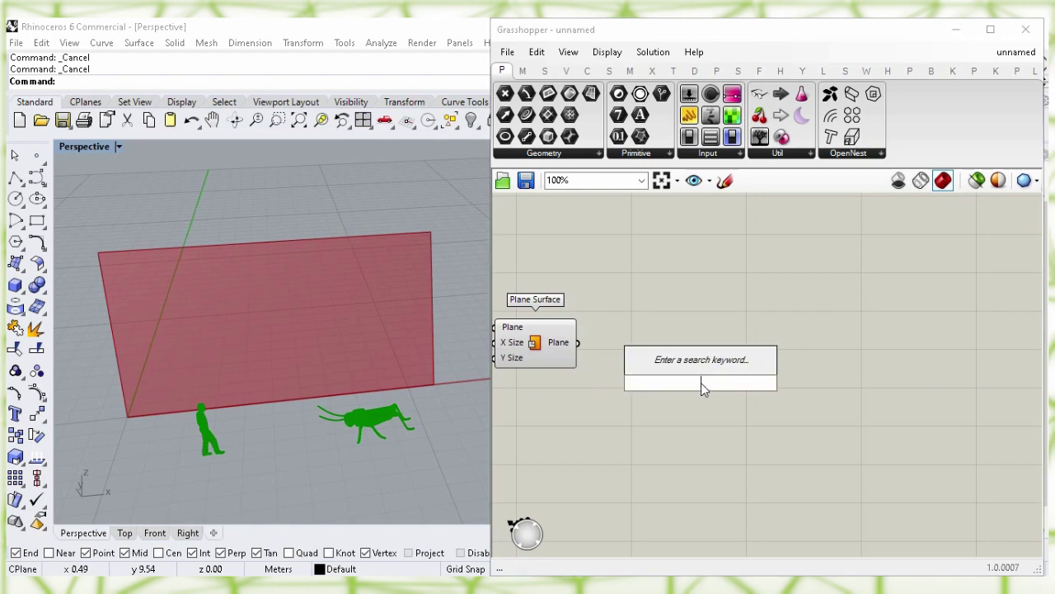
text(divide d)
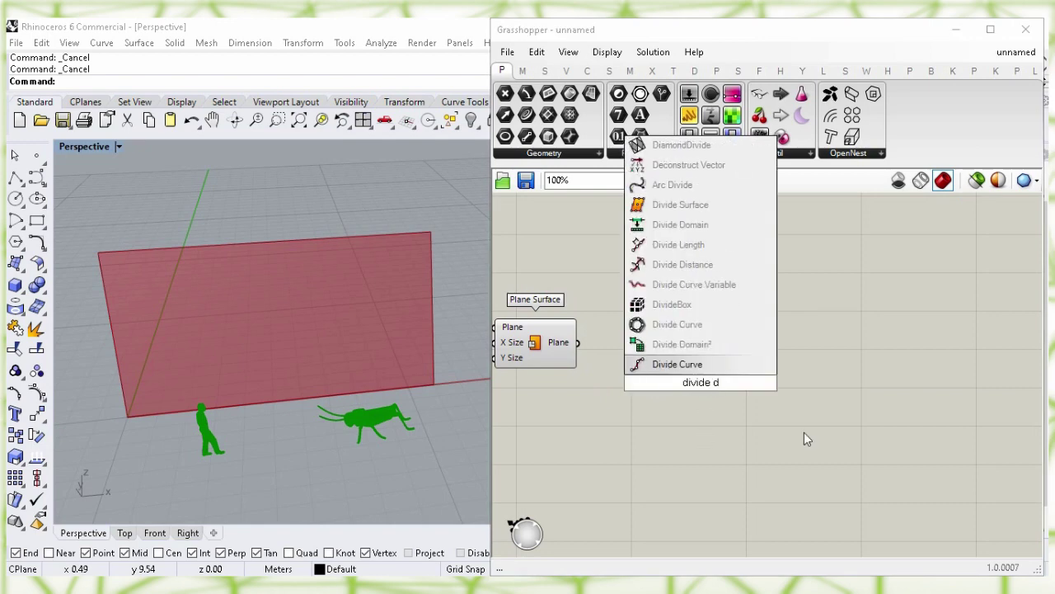
text(om)
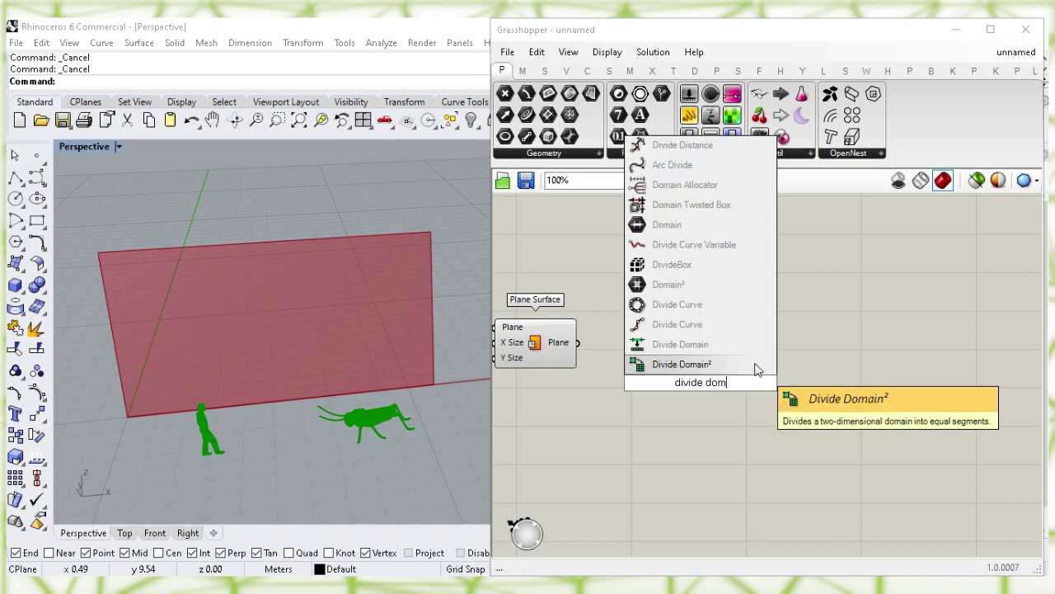
click(758, 369)
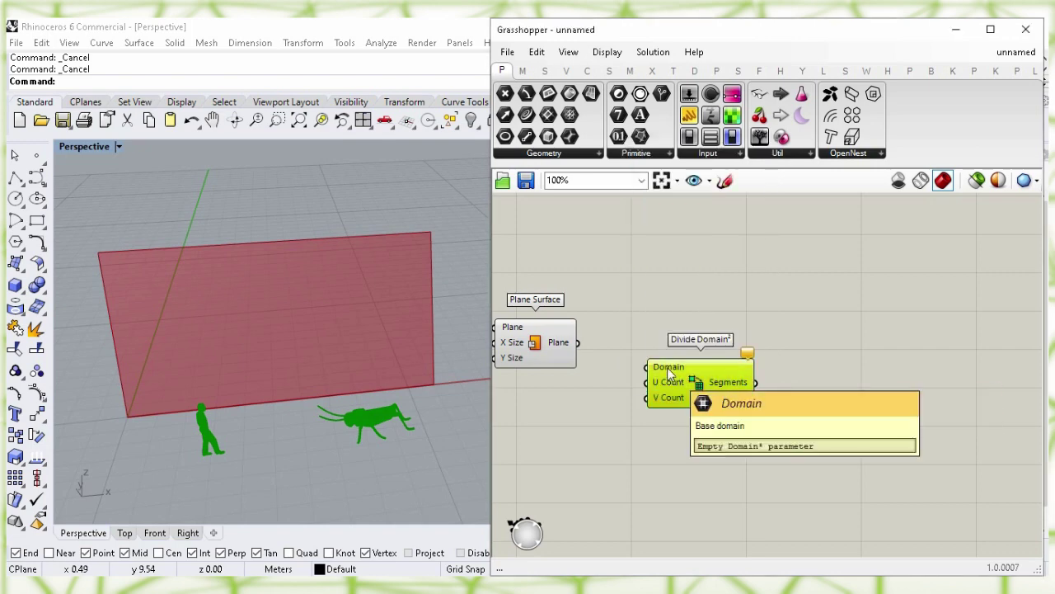
click(540, 352)
drag(585, 343, 733, 408)
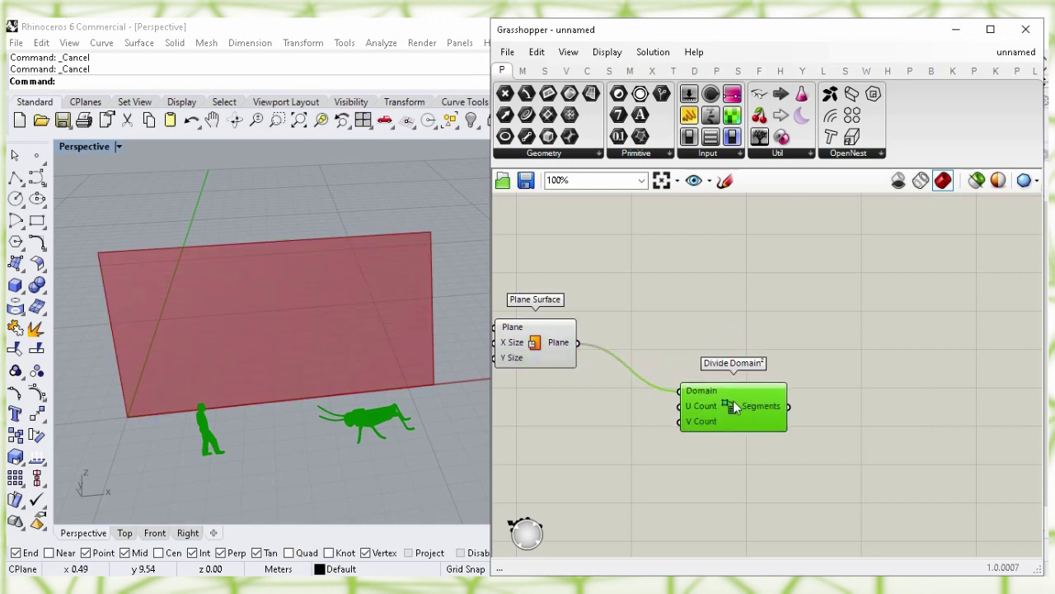
Step: Turn off the preview of the Plane Surface component
click(541, 349)
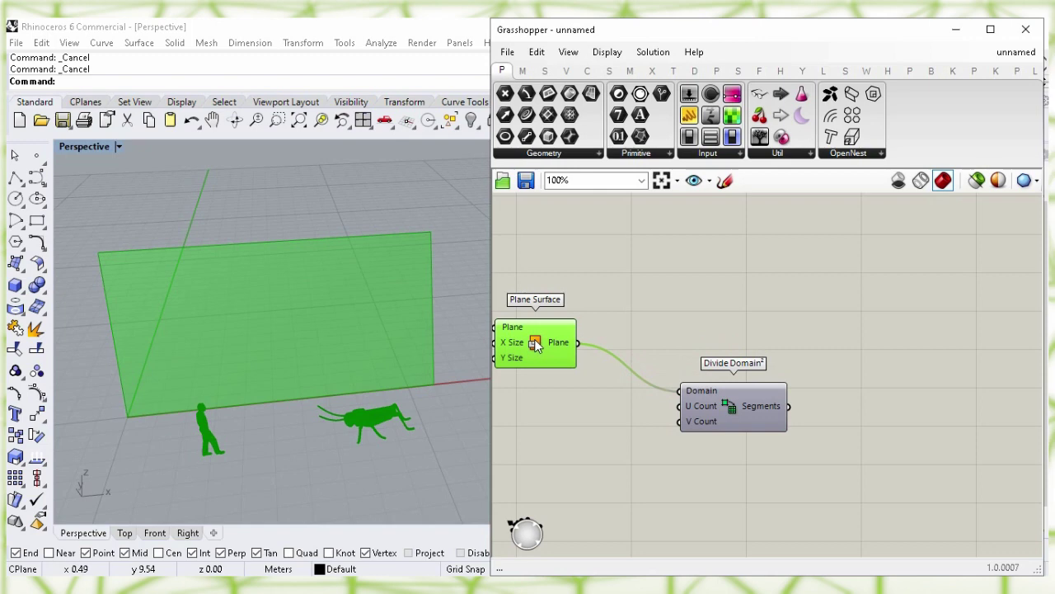
right_click(535, 342)
click(701, 372)
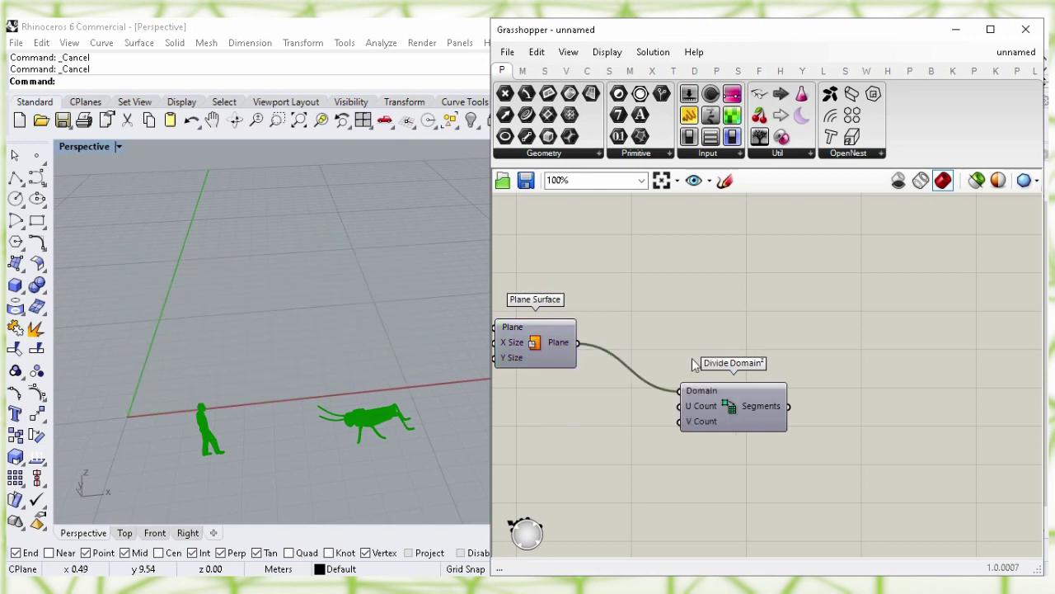
Step: Add a number slider from 2 to 10 with value 6 and connect it to the U Count input of Divide Domain²
mouse_move(705, 412)
double_click(577, 422)
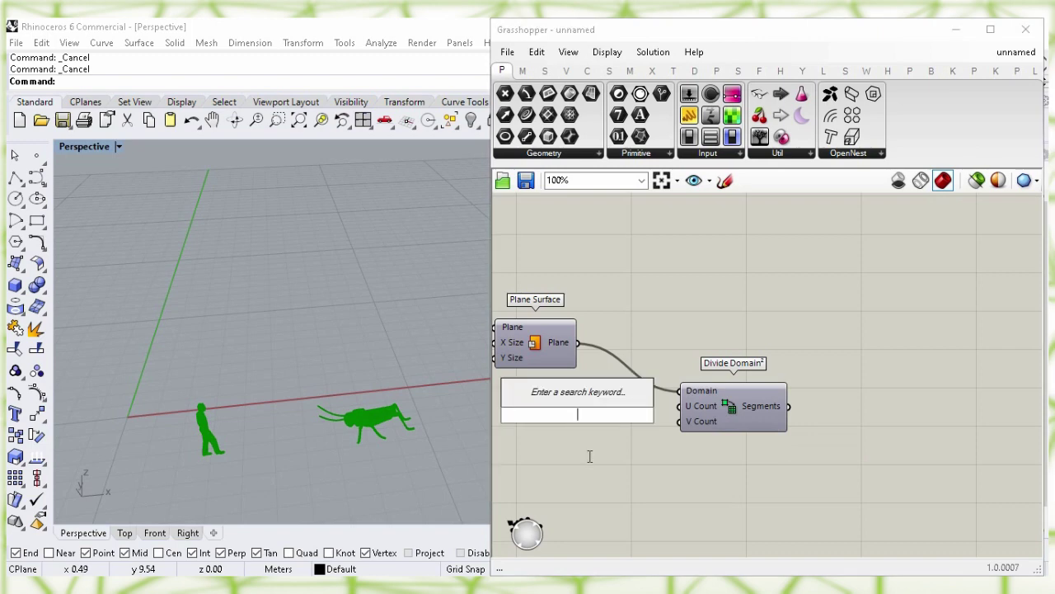
text(2<10)
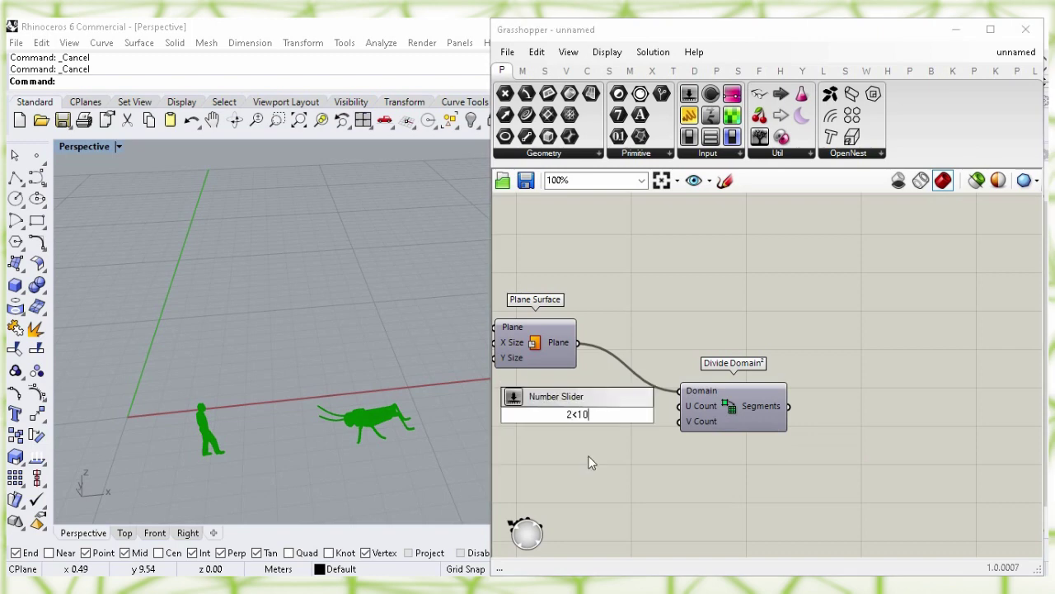
key(Return)
mouse_move(609, 417)
mouse_down()
mouse_move(679, 405)
mouse_move(602, 409)
mouse_up()
click(629, 407)
click(605, 445)
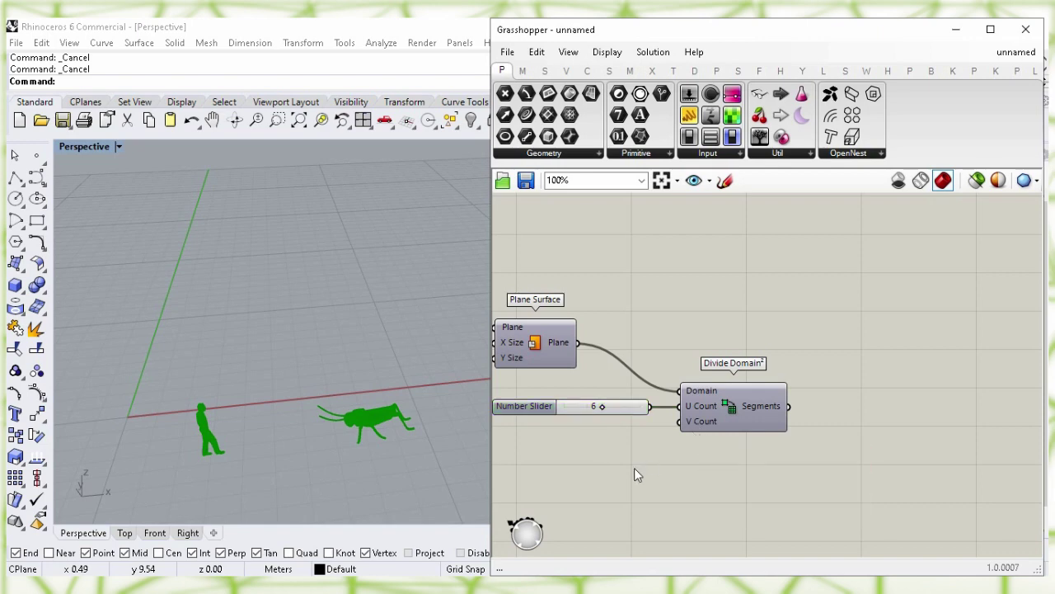
Step: Add a panel containing 1 and connect it to the V Count input of Divide Domain²
double_click(612, 466)
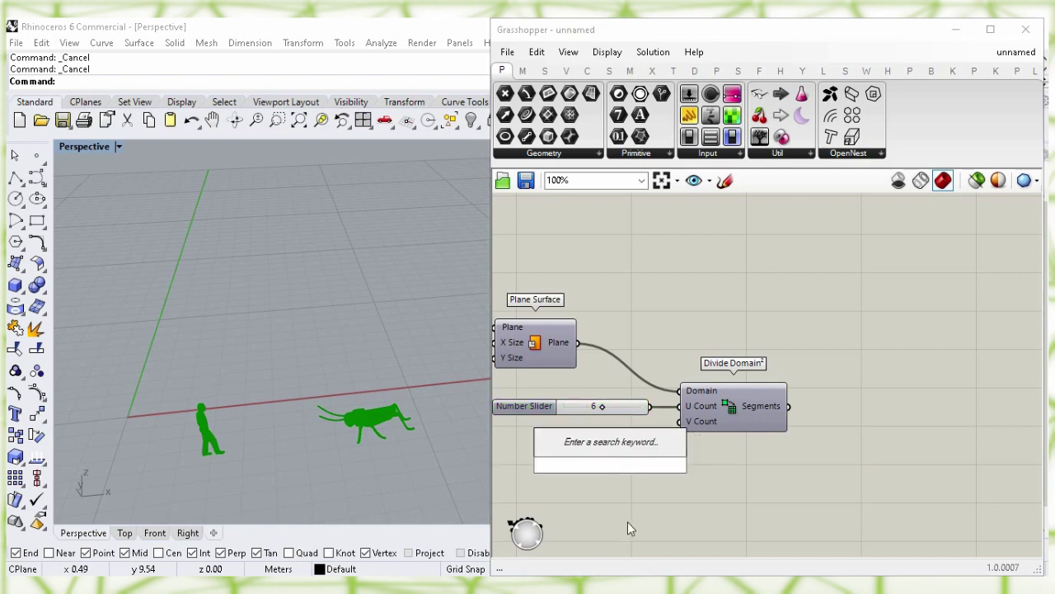
text("1)
key(Return)
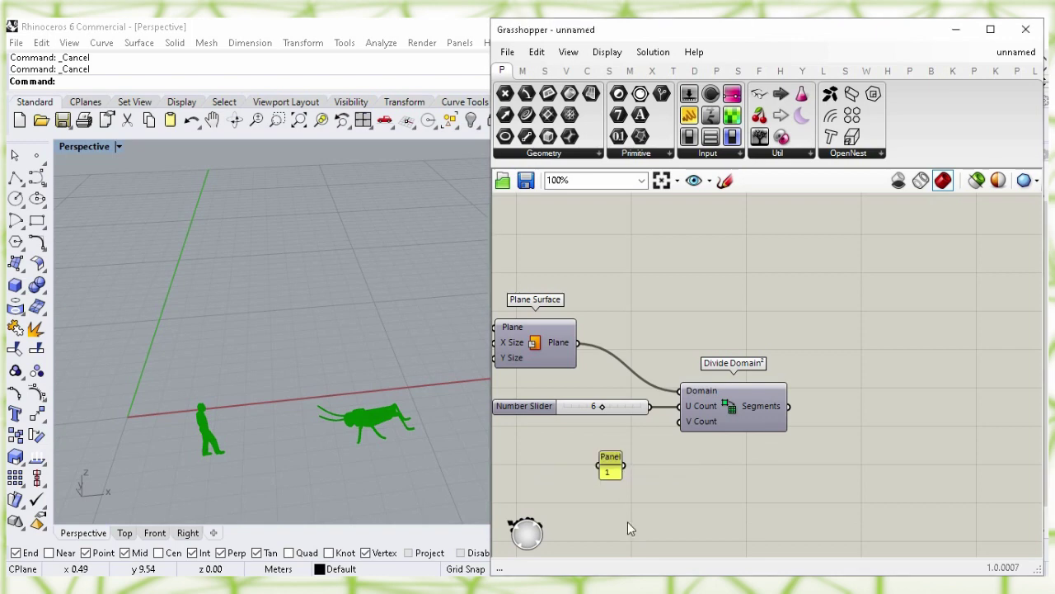
click(625, 454)
drag(627, 456, 679, 423)
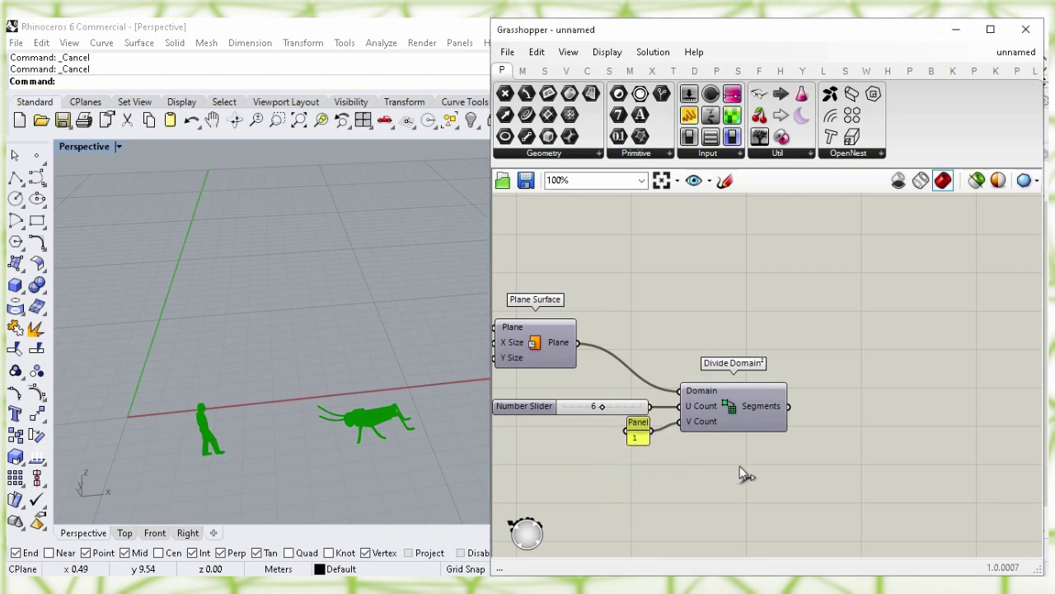
Step: Add an Isotrim component and connect the Plane Surface output to its Surface input
double_click(849, 334)
text(isotrim)
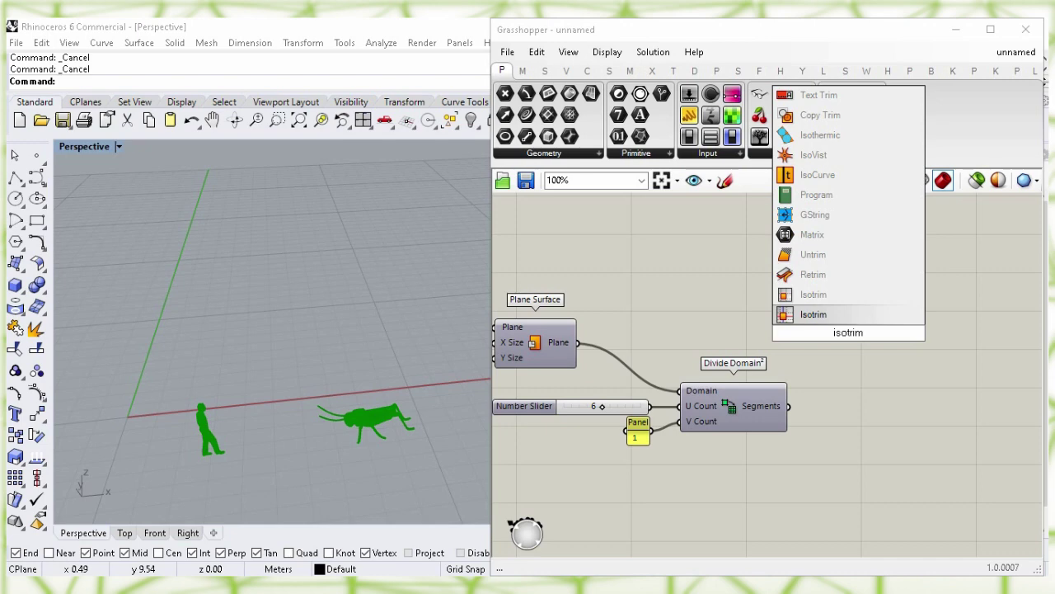
click(779, 297)
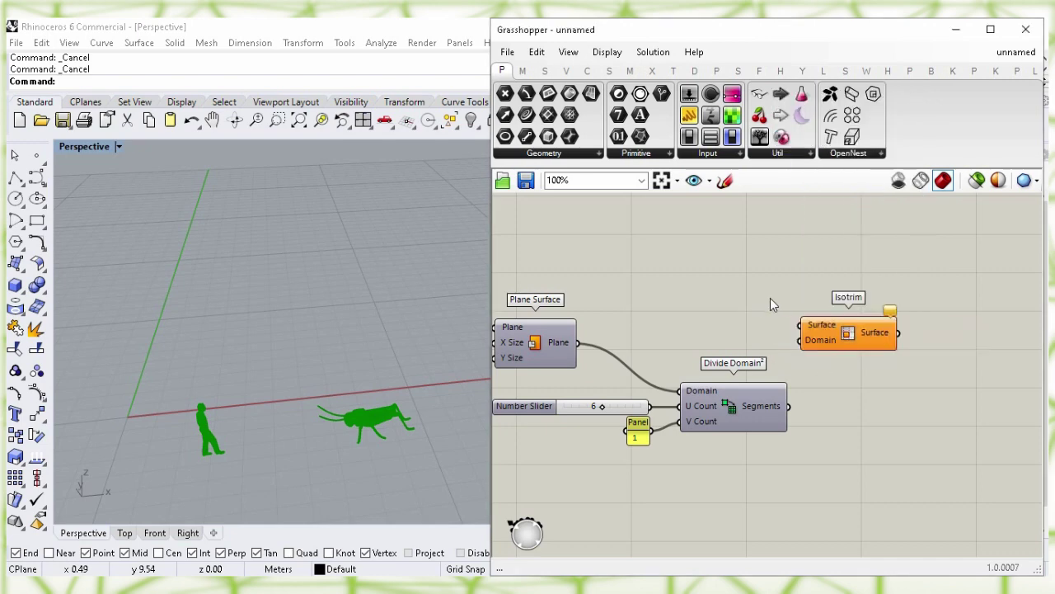
click(567, 330)
drag(578, 342, 886, 364)
click(648, 297)
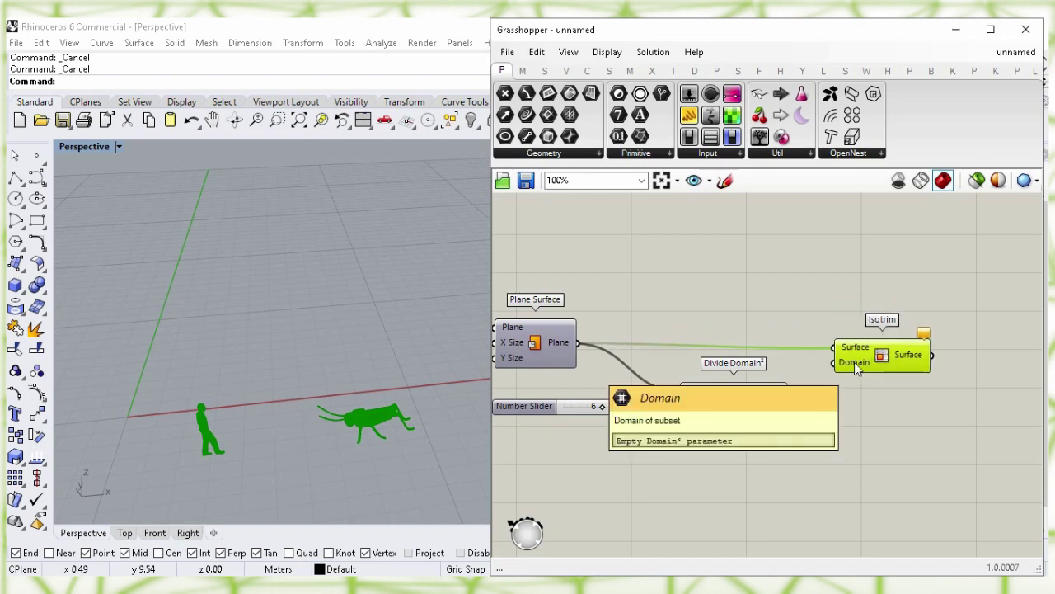
Step: Connect the Segments output of Divide Domain² to the Domain input of Isotrim
click(854, 419)
click(783, 420)
drag(789, 405, 879, 366)
click(876, 454)
click(924, 420)
Step: Add an Area component and connect the Isotrim Surface output to its Geometry input
right_drag(926, 422, 591, 391)
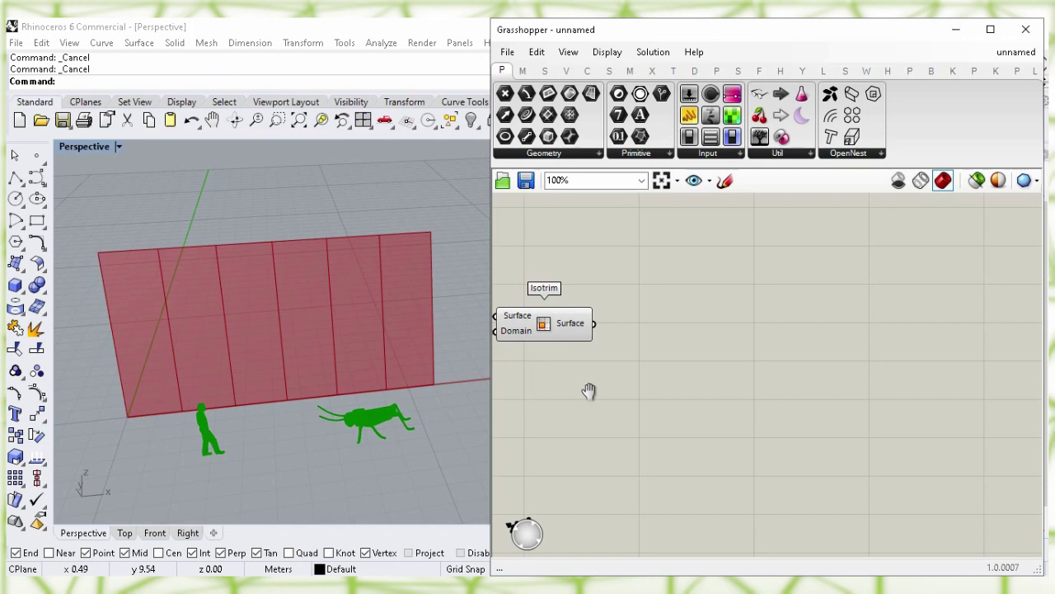
double_click(685, 382)
text(area)
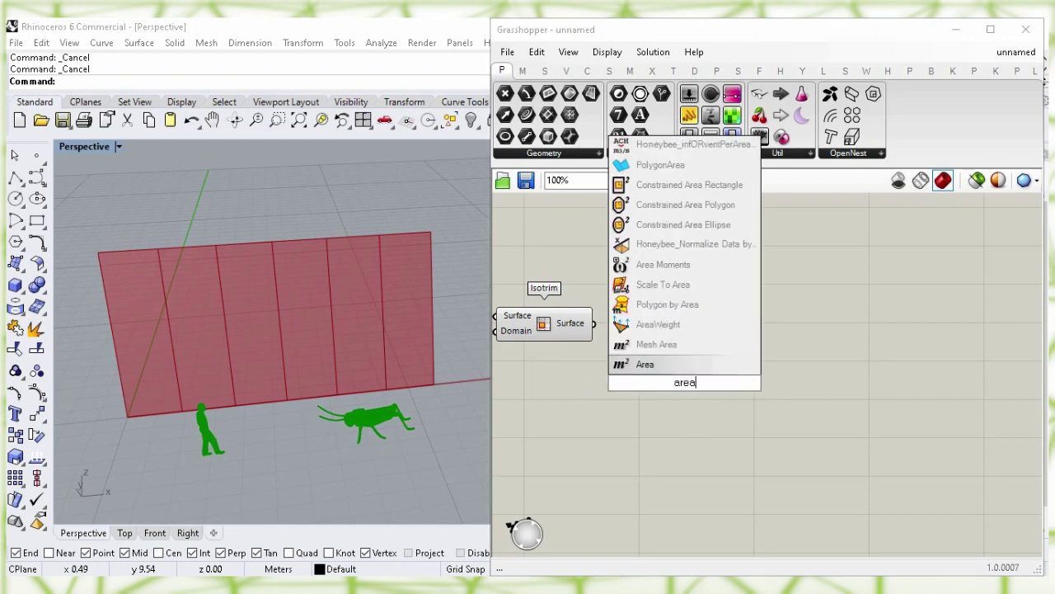
click(670, 364)
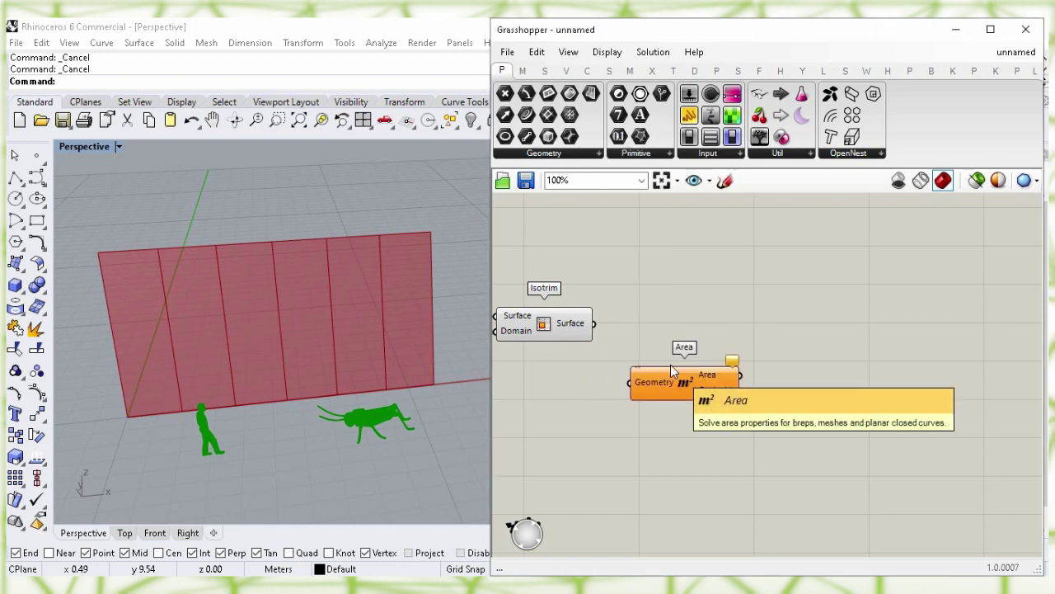
drag(592, 324, 652, 365)
click(631, 276)
Step: Turn off the preview of the Isotrim component
click(555, 328)
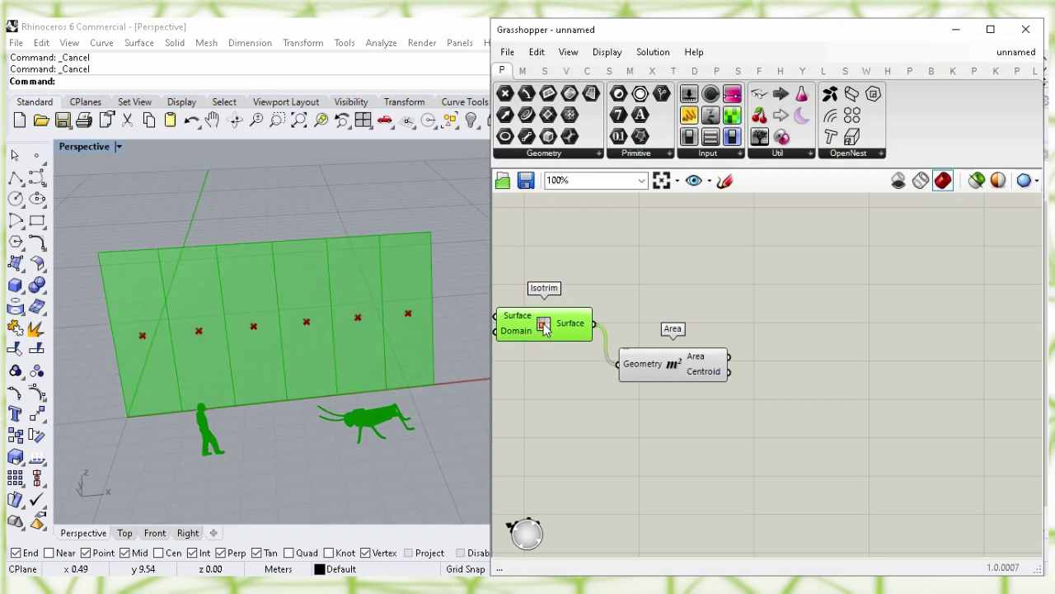
right_click(545, 324)
click(703, 354)
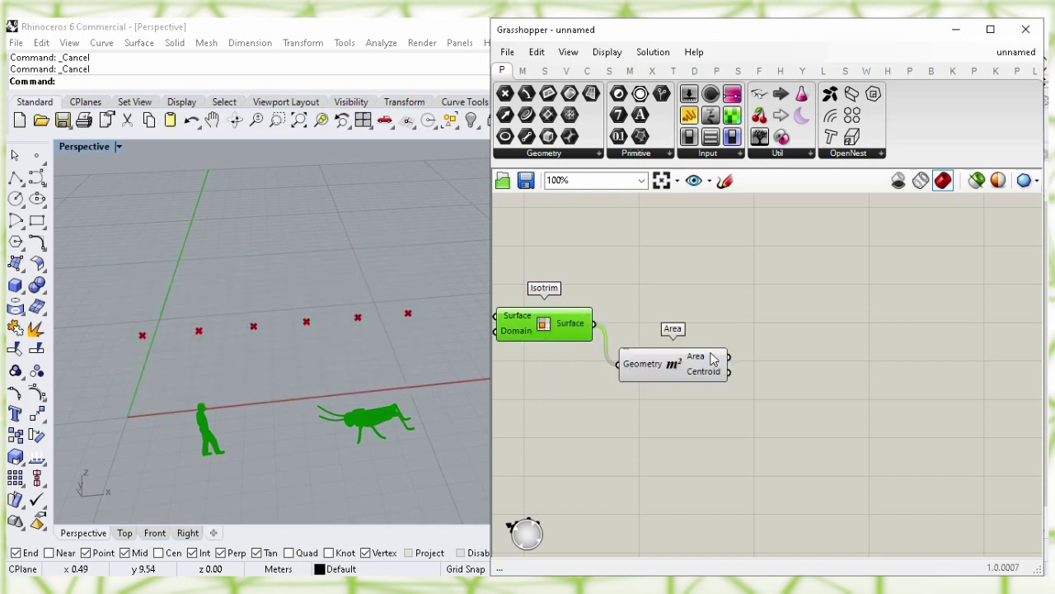
click(639, 277)
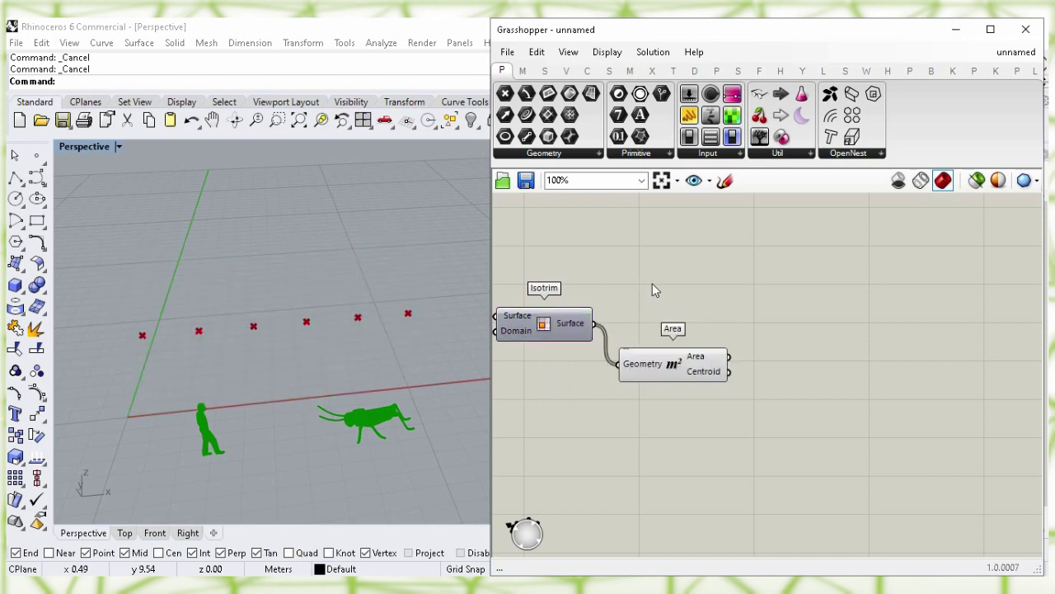
Step: Add a Distance component and connect the Centroid output of Area to its Point A input
click(702, 374)
click(784, 405)
double_click(821, 410)
text(d)
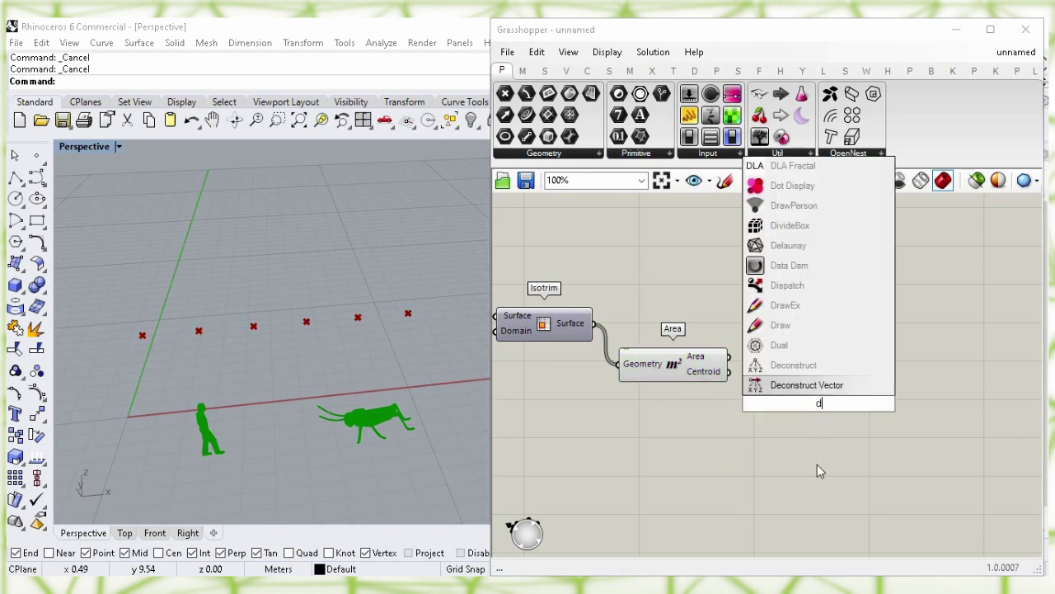
text(ista)
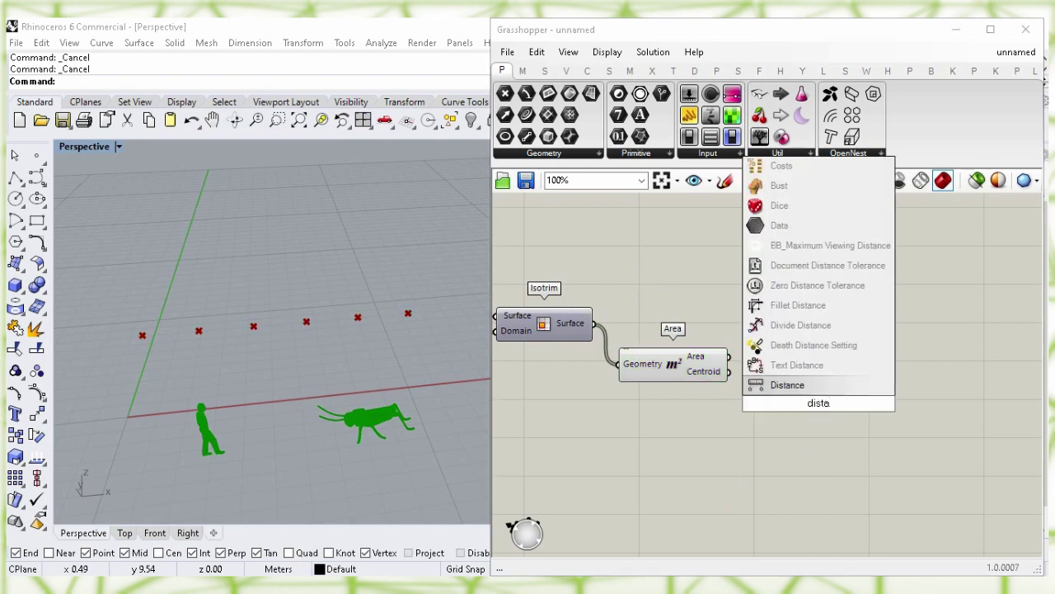
click(808, 392)
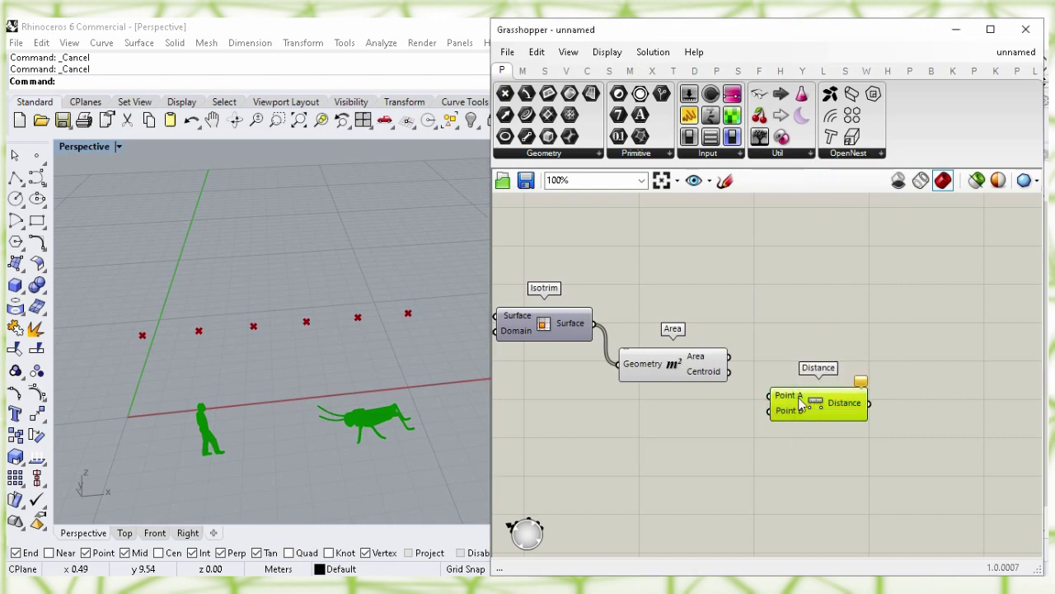
drag(729, 371, 816, 388)
Step: Turn off the preview of the Area component
click(697, 385)
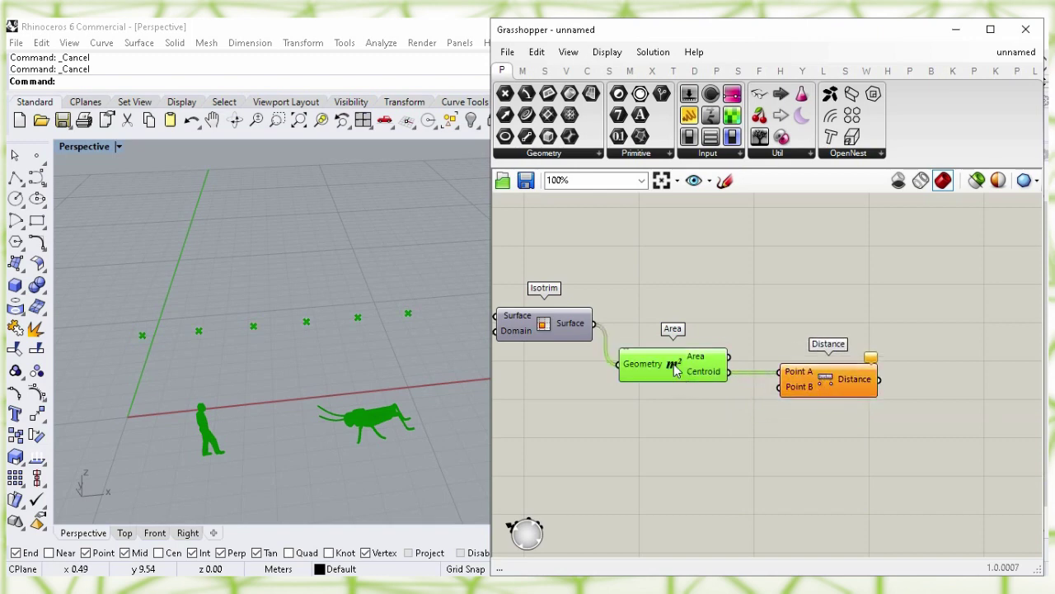
right_click(673, 363)
click(845, 393)
click(808, 422)
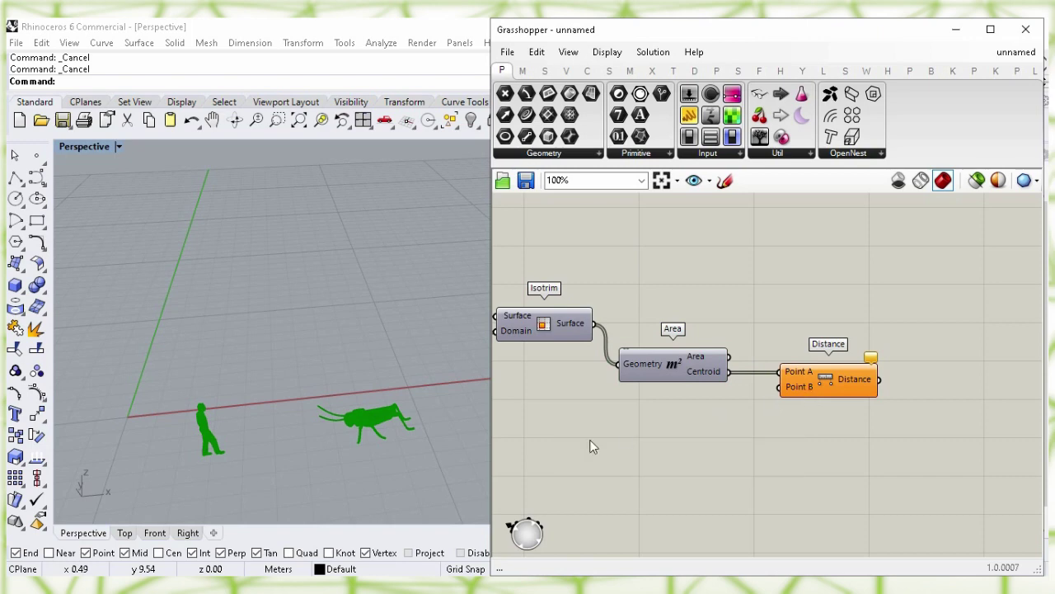
Step: Add a Discontinuity component below the Divide Domain² component
right_drag(563, 429, 805, 408)
right_drag(598, 437, 695, 412)
click(544, 287)
click(698, 440)
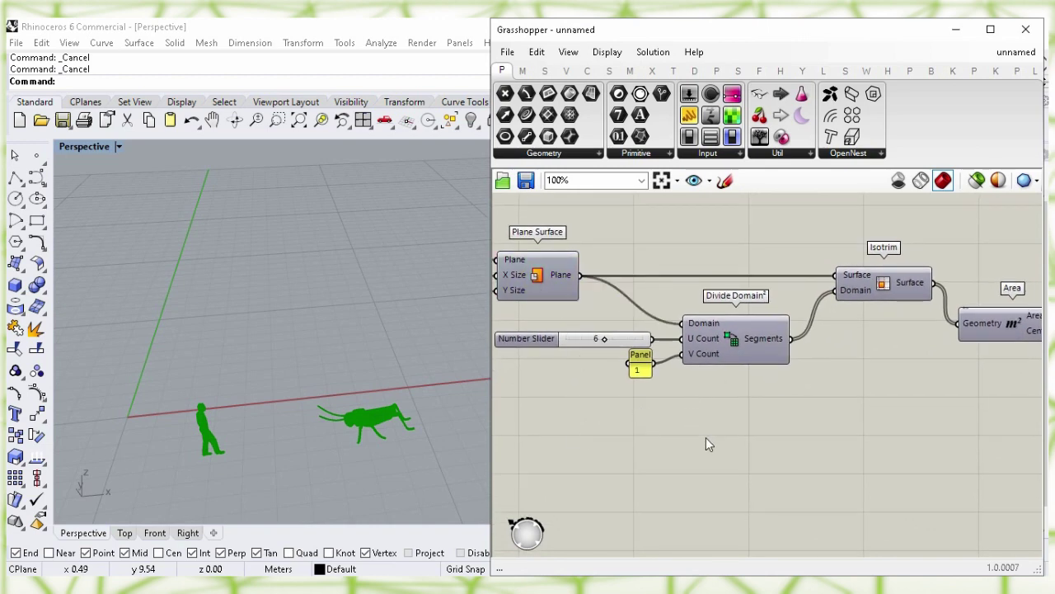
double_click(706, 437)
text(disc)
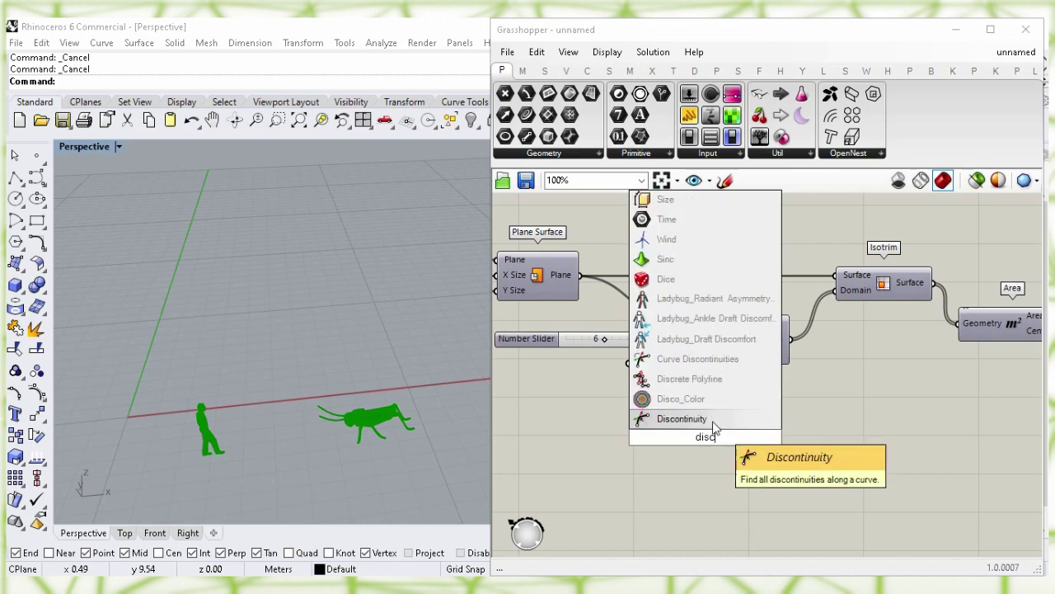
click(692, 419)
drag(676, 437, 666, 437)
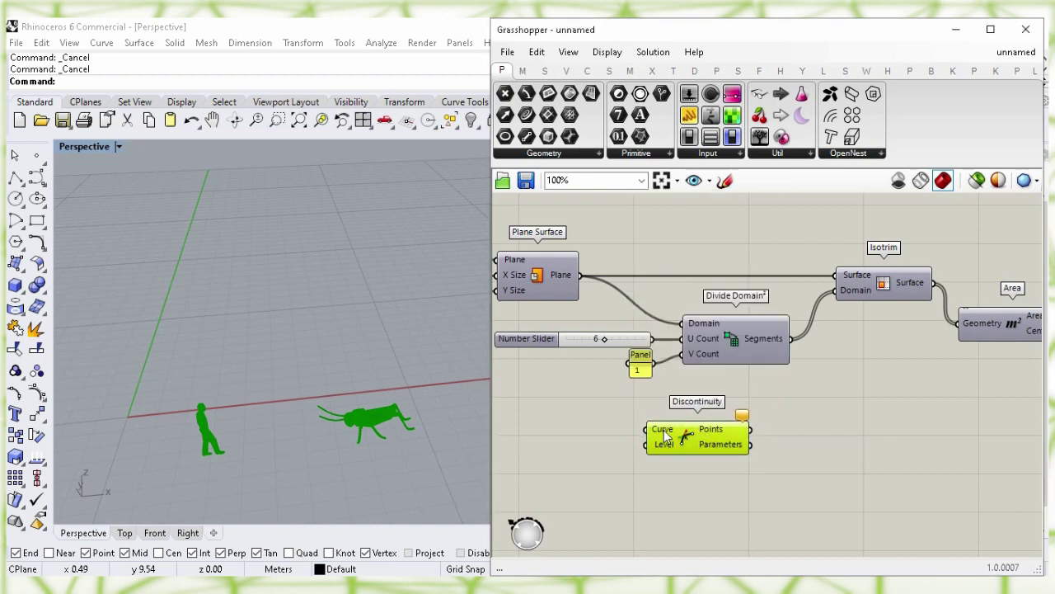
Step: Connect the Plane Surface output to the Curve input of Discontinuity and tidy the component's placement
click(576, 284)
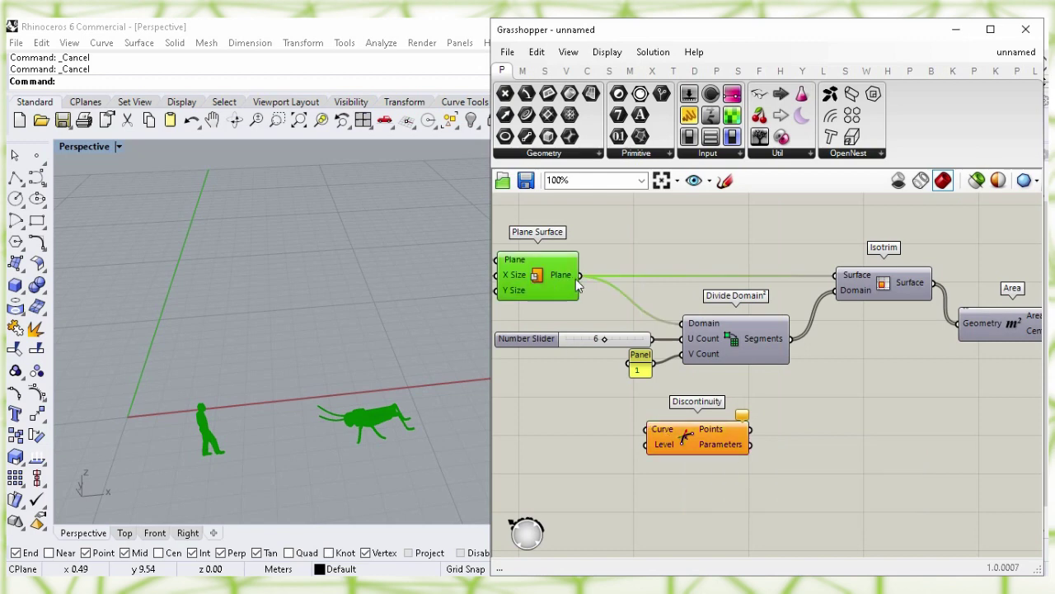
drag(552, 306, 647, 428)
click(577, 468)
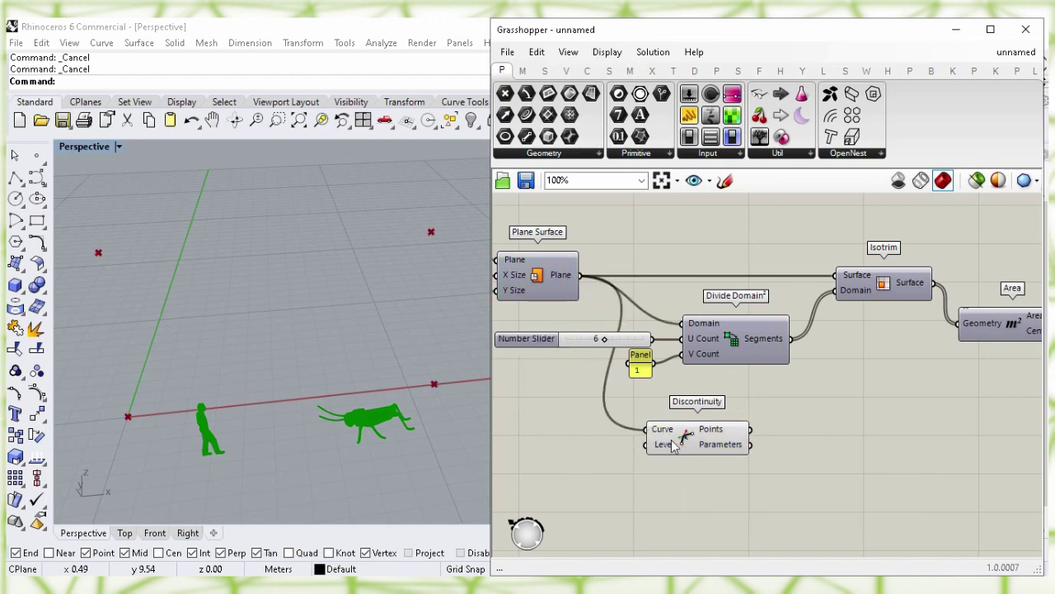
click(677, 444)
drag(713, 445, 688, 445)
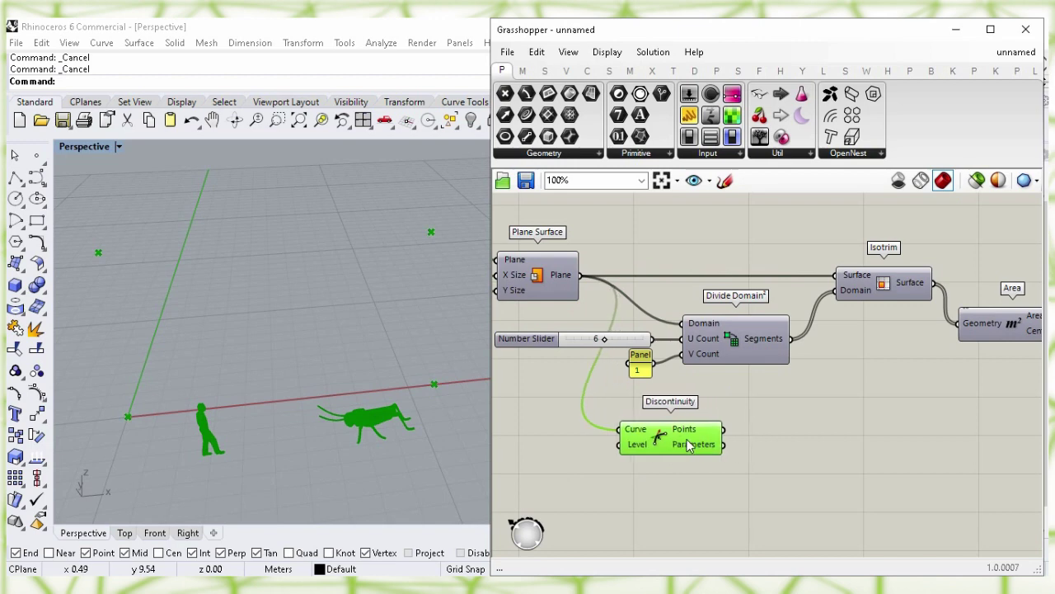
Step: Add a List Item component beside Discontinuity and connect the Points output to its List input
click(822, 427)
double_click(853, 422)
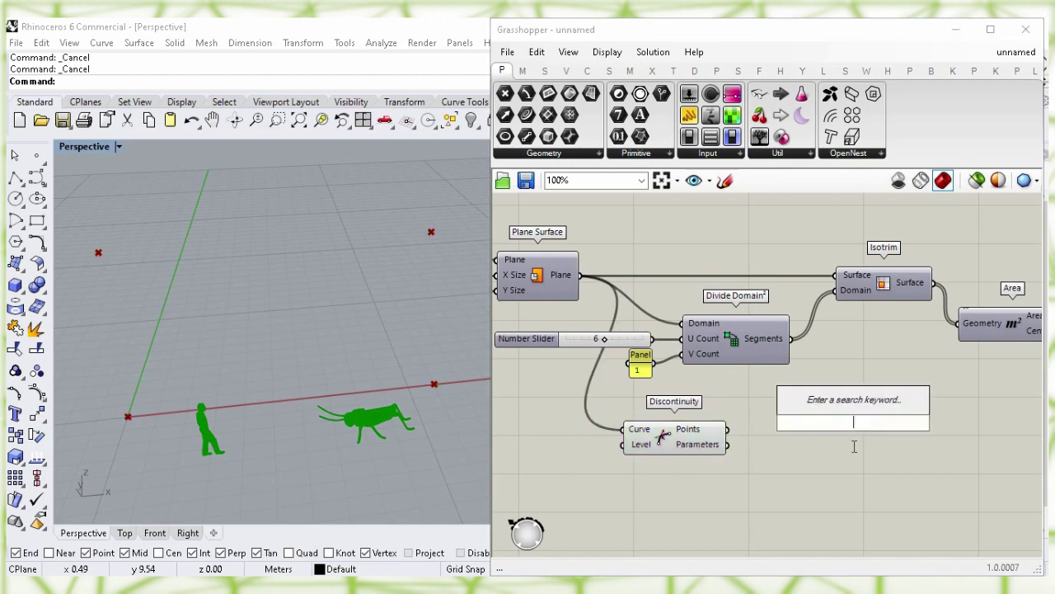
text(list)
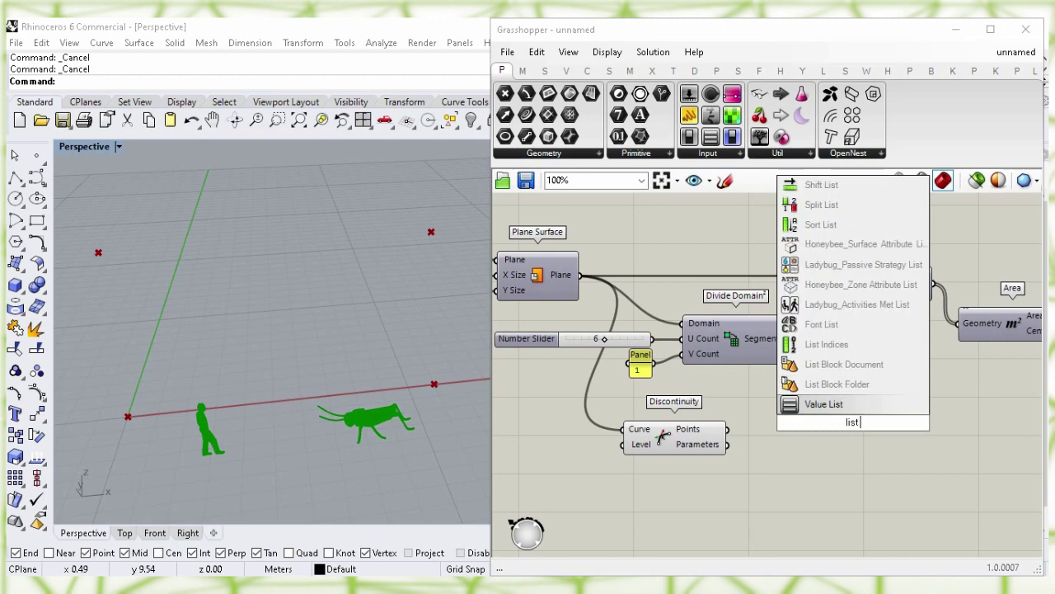
text( item)
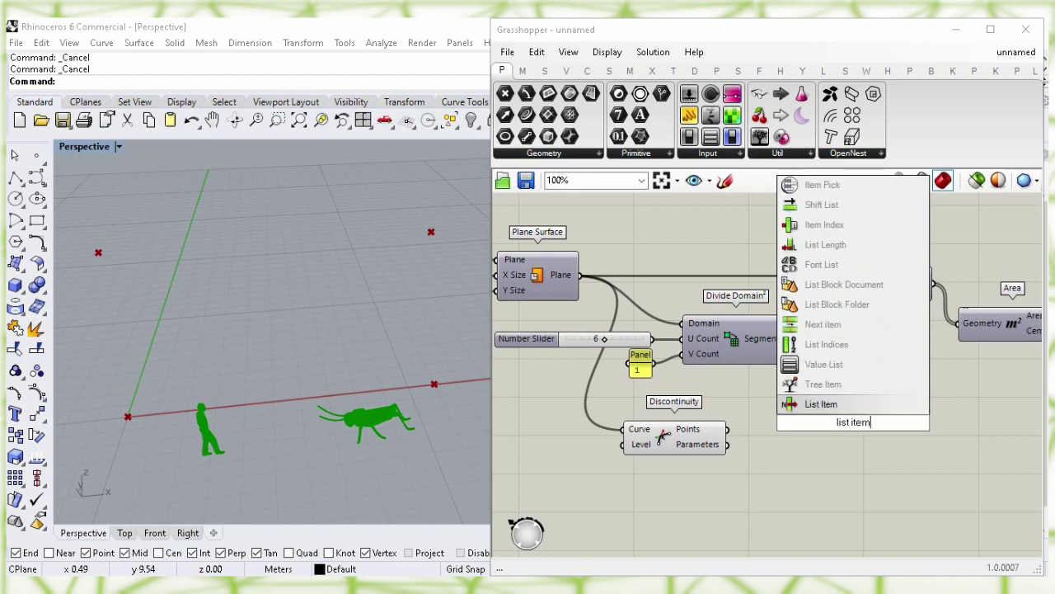
click(842, 411)
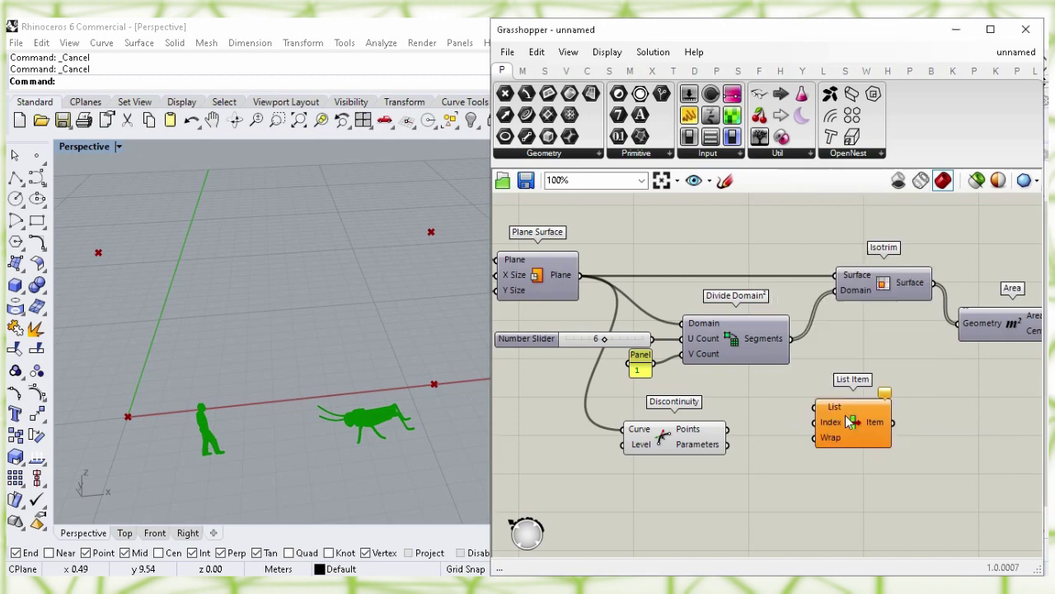
drag(841, 415, 797, 434)
click(762, 407)
click(714, 437)
drag(727, 428, 771, 427)
Step: Turn off the preview of the Discontinuity component and move List Item slightly farther from it
drag(678, 440, 675, 438)
right_click(661, 432)
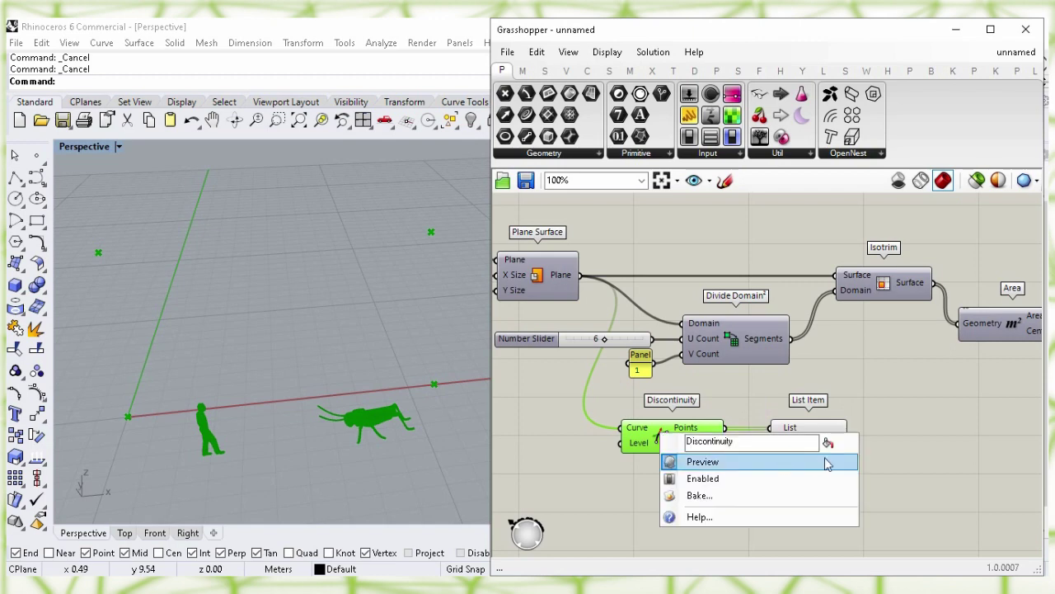
click(828, 462)
click(713, 484)
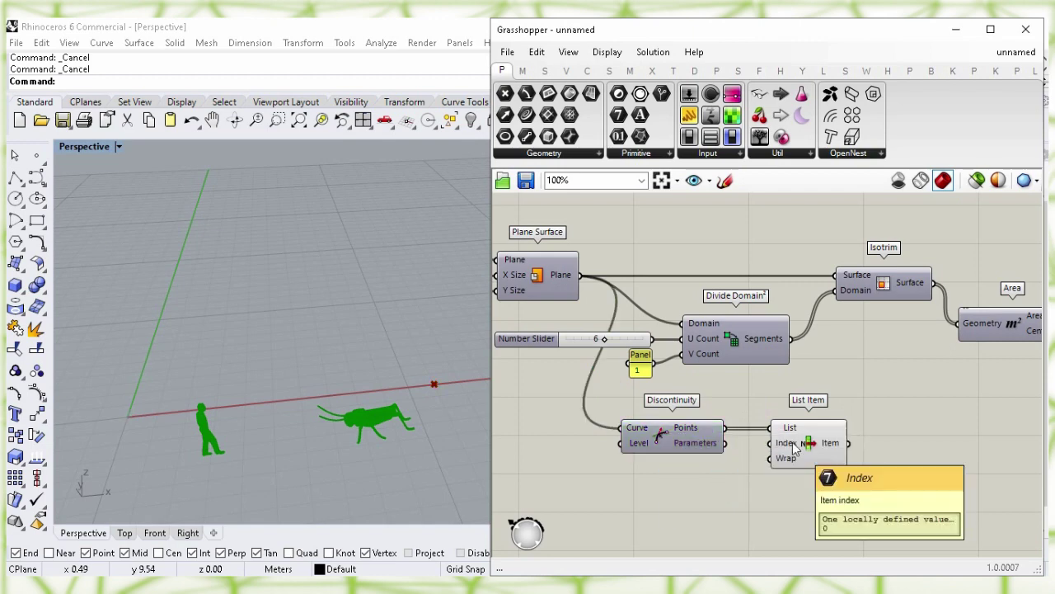
drag(793, 446, 816, 446)
click(744, 500)
Step: Add a Value List component just below Discontinuity
right_drag(742, 497, 737, 465)
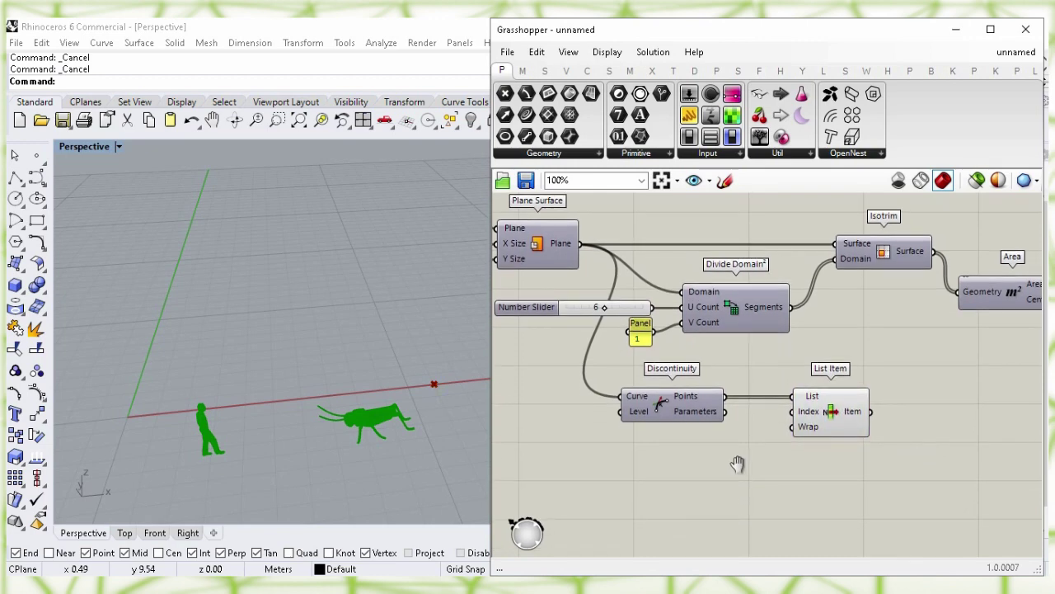
double_click(674, 493)
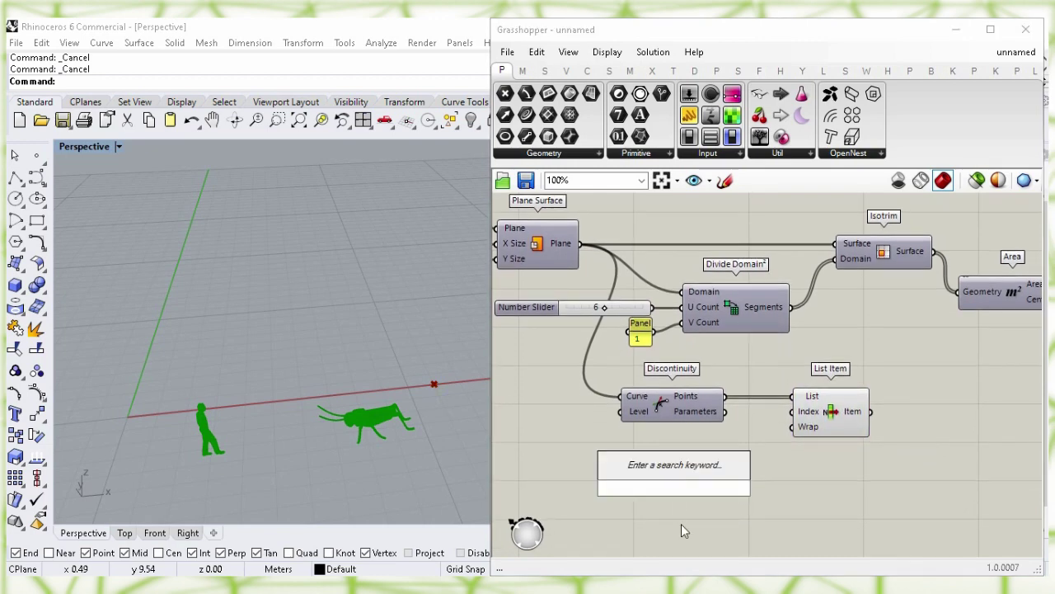
text(valu)
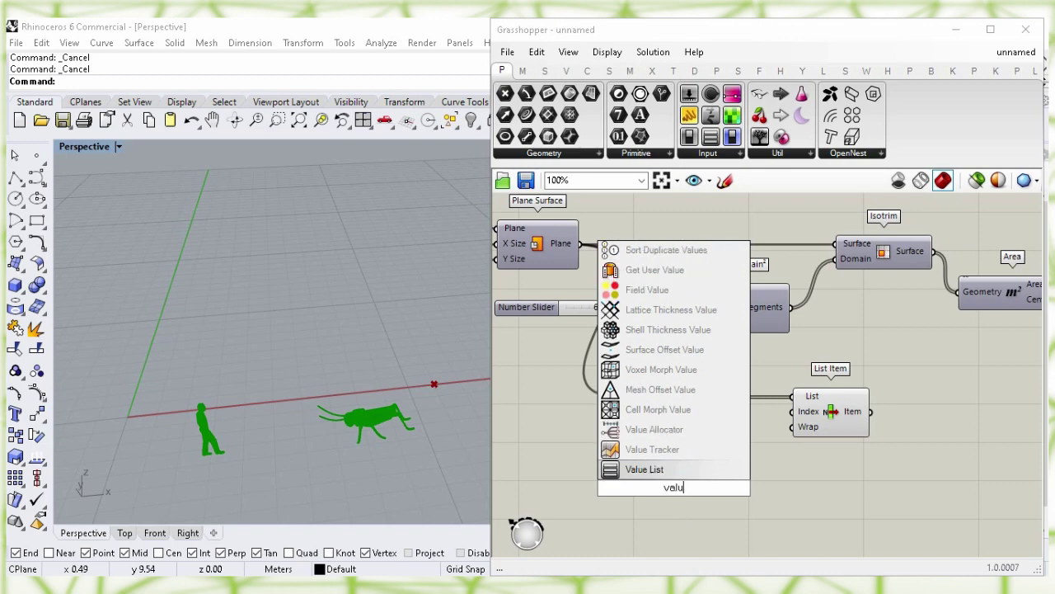
click(661, 470)
drag(654, 489, 654, 462)
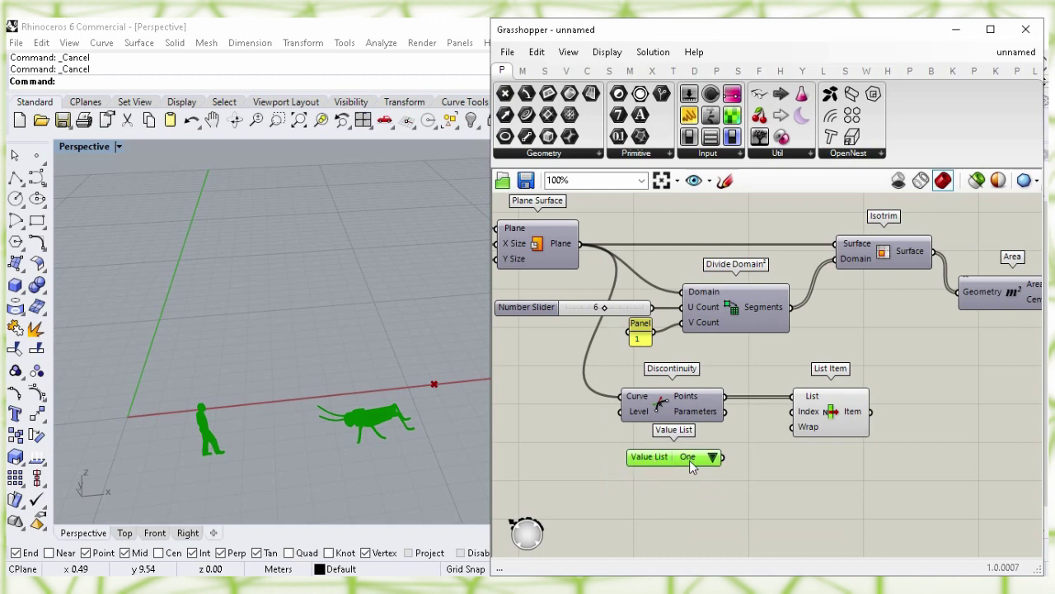
Step: Edit the Value List constants to One = 0 and Two = 3, removing the Three and Four entries
double_click(691, 461)
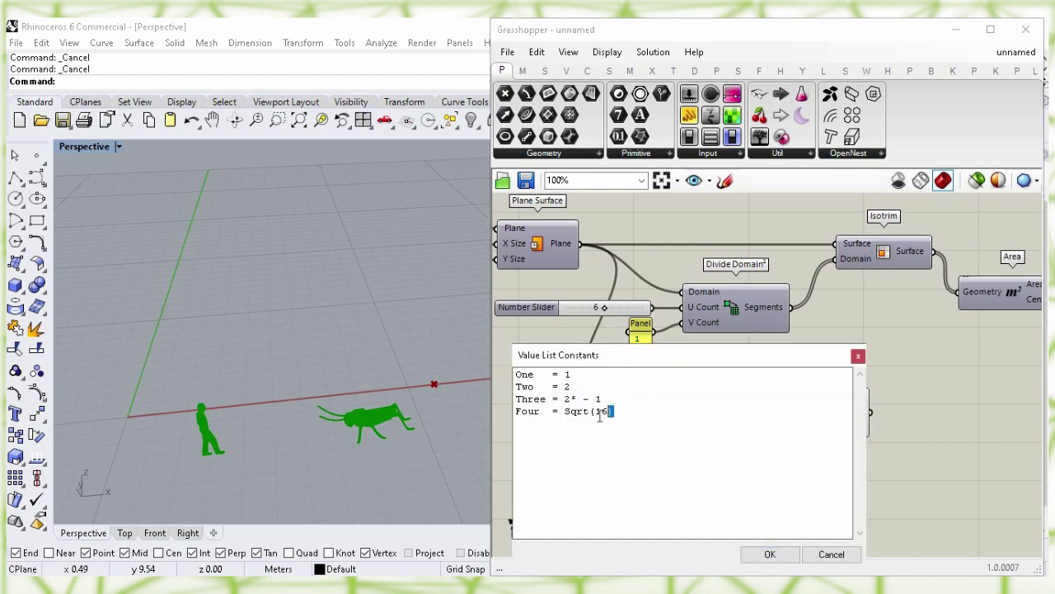
drag(600, 416, 515, 416)
key(Delete)
drag(607, 399, 520, 402)
key(Delete)
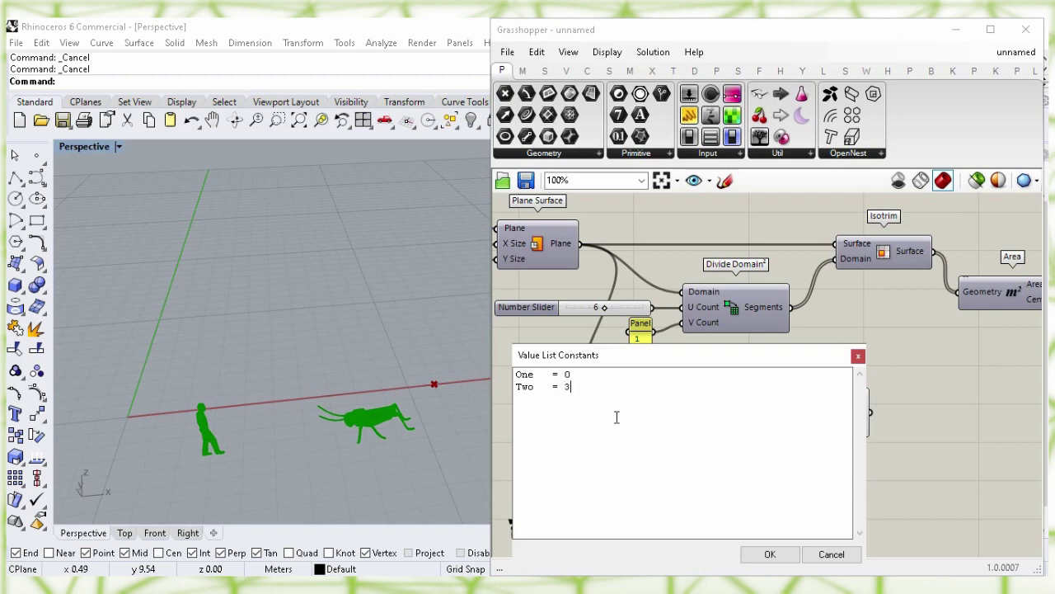
click(769, 555)
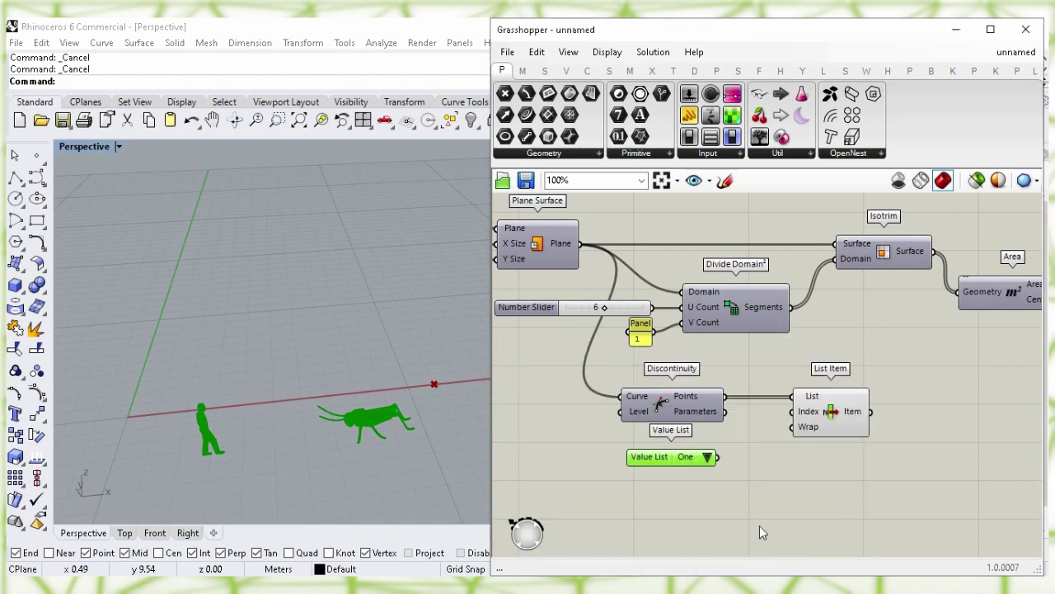
Step: Connect the Value List to the Index input of List Item and choose the Two option
click(722, 499)
drag(719, 457, 792, 412)
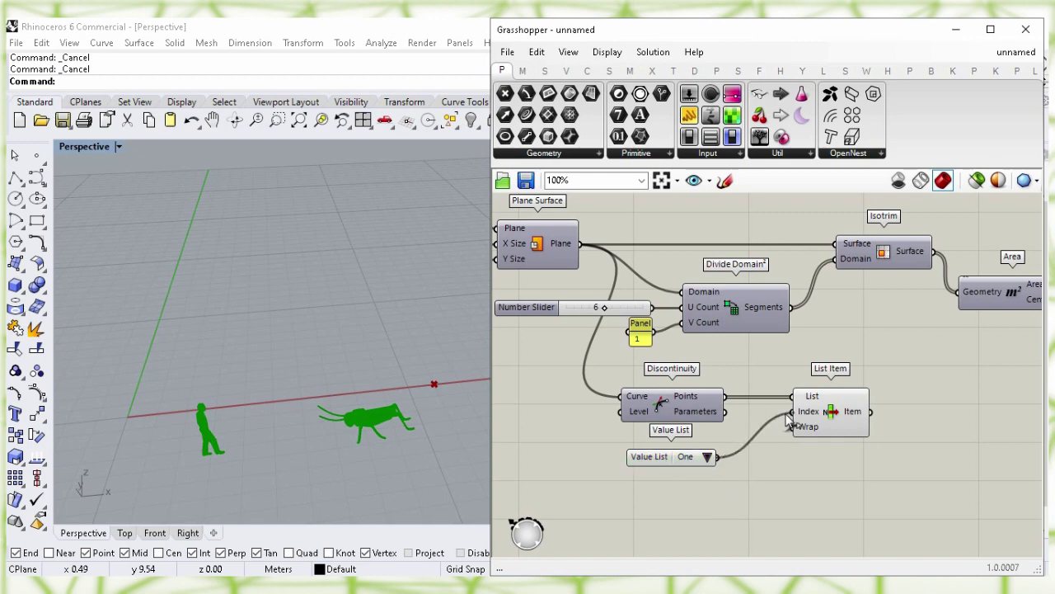
click(707, 457)
click(746, 484)
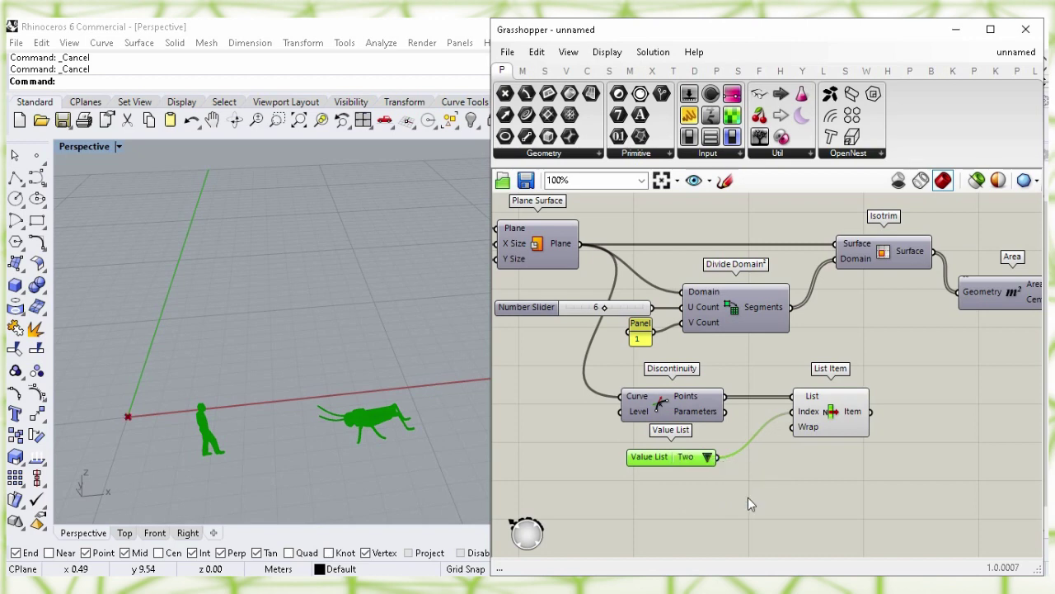
click(835, 425)
click(839, 478)
Step: Move the Distance component lower and connect the Item output of List Item to its Point B input
right_drag(923, 384, 623, 386)
drag(864, 325, 833, 423)
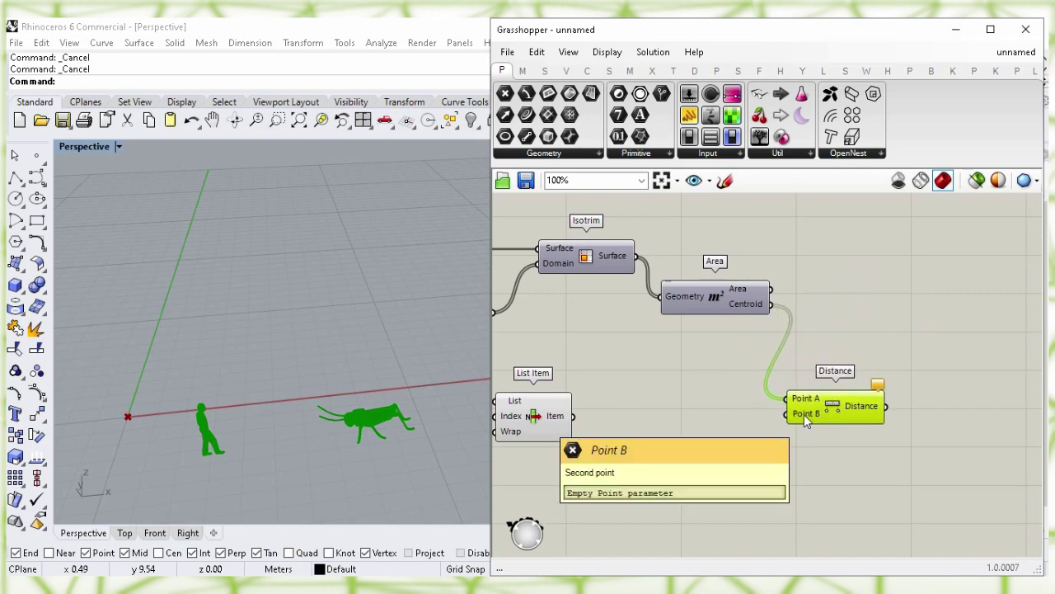
click(557, 432)
drag(575, 416, 814, 410)
click(880, 313)
Step: Add a Remap Numbers component and connect the Distance output to its Value input
right_drag(924, 294, 653, 283)
double_click(788, 385)
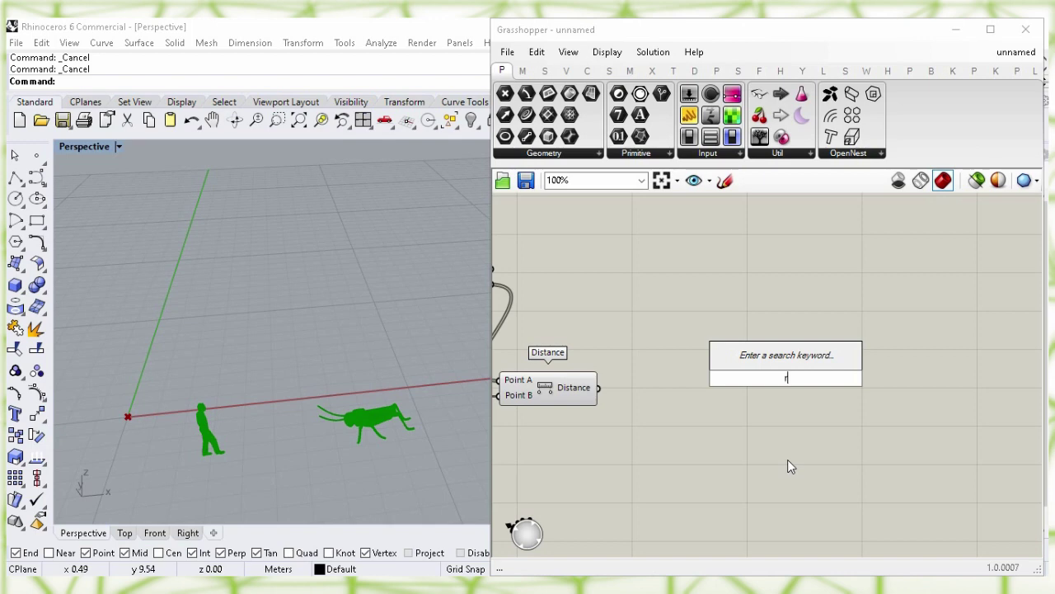
text(rema)
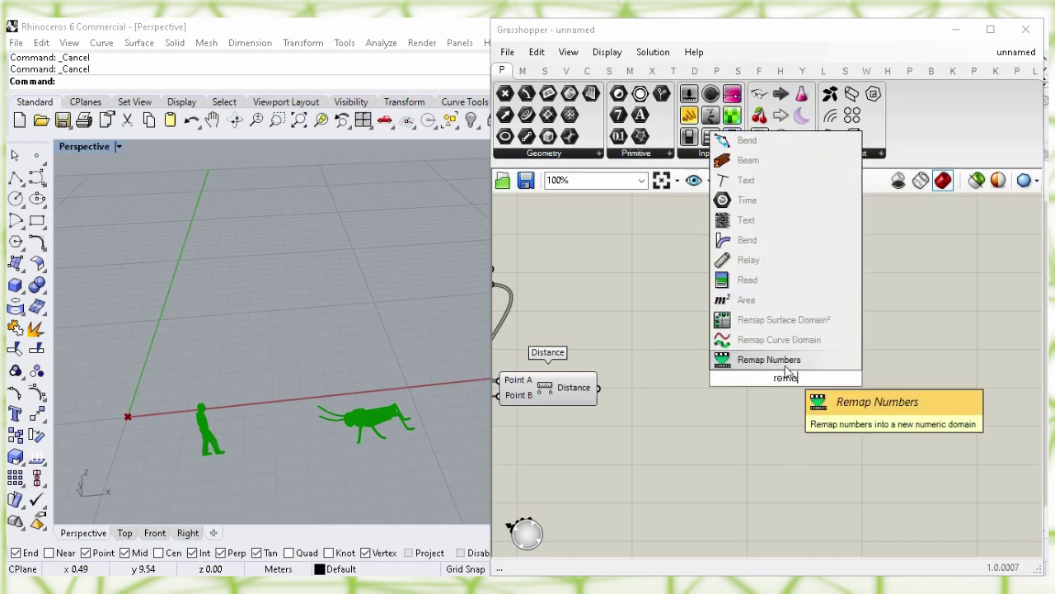
click(786, 368)
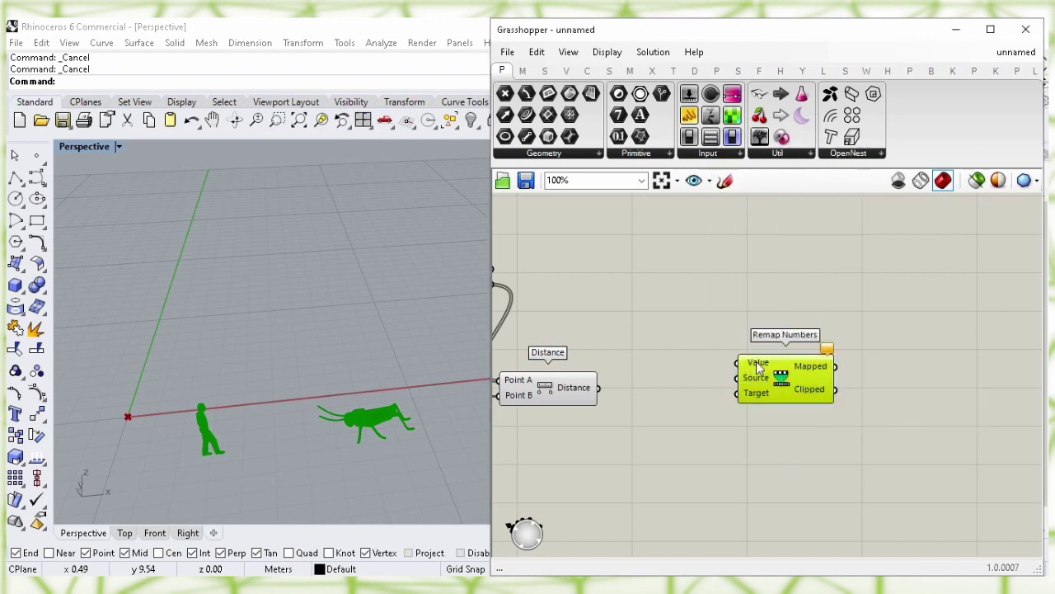
click(571, 397)
drag(599, 388, 798, 412)
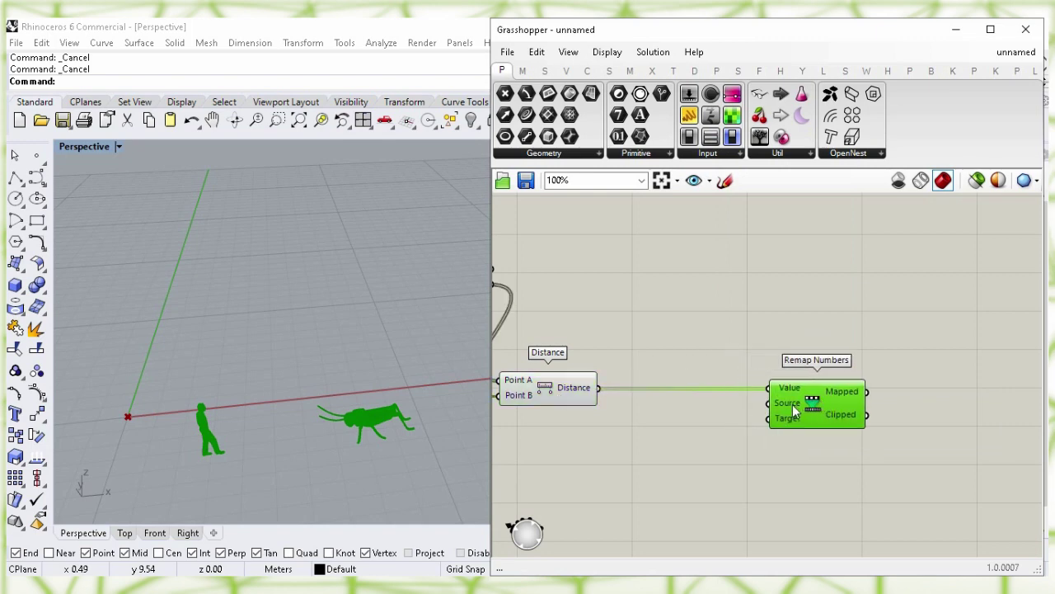
click(681, 436)
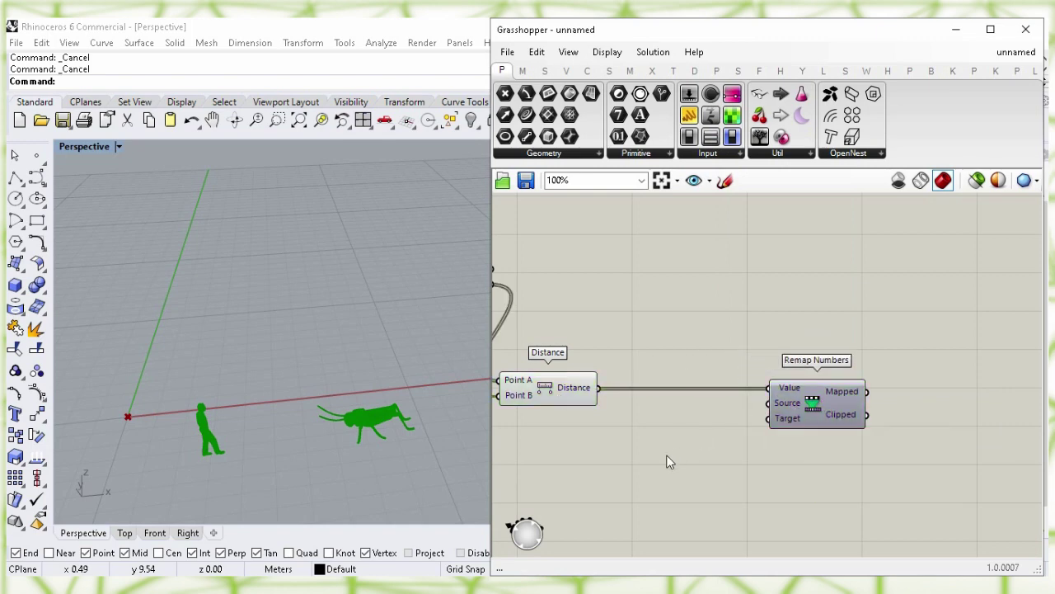
Step: Add a Bounds component and connect the Distance output to its Numbers input
double_click(669, 462)
text(bounds)
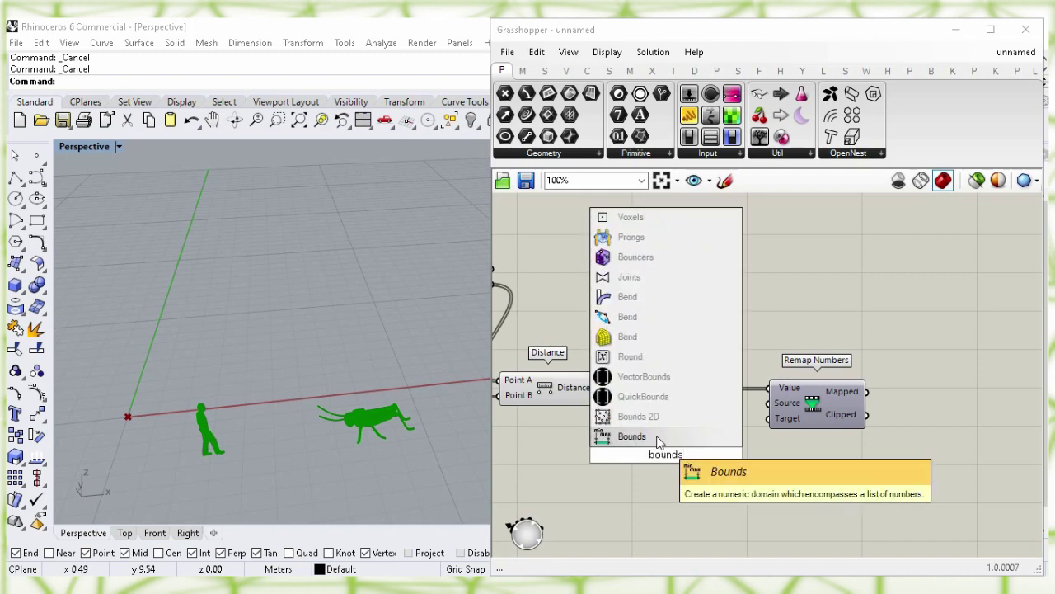
click(657, 439)
drag(658, 449, 676, 425)
drag(598, 388, 627, 427)
Step: Connect the Domain output of Bounds to the Source input of Remap Numbers
mouse_move(710, 433)
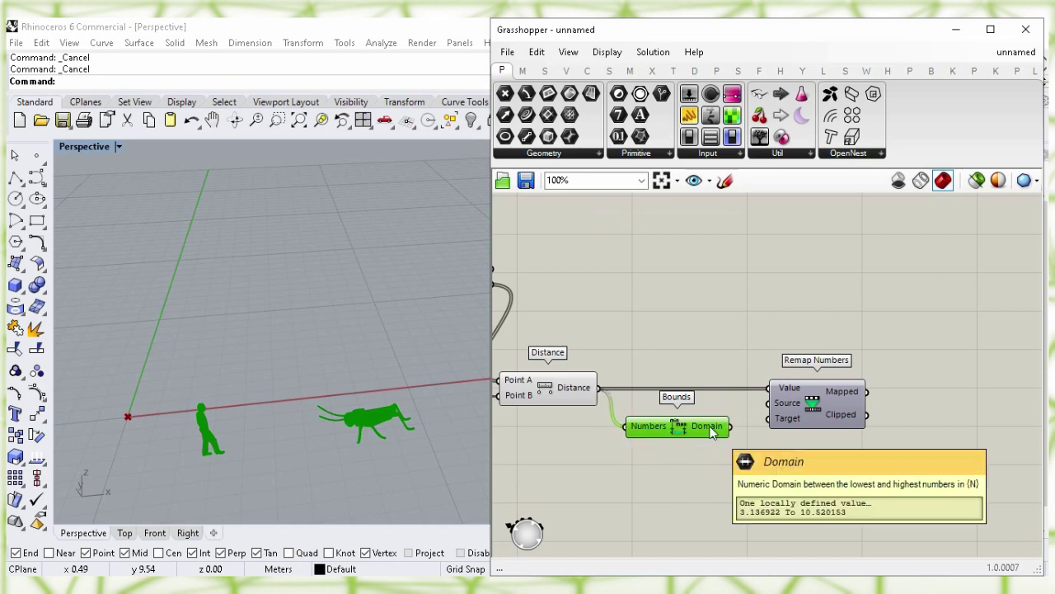
drag(730, 426, 794, 419)
drag(798, 413, 813, 412)
click(812, 470)
right_drag(808, 497, 812, 393)
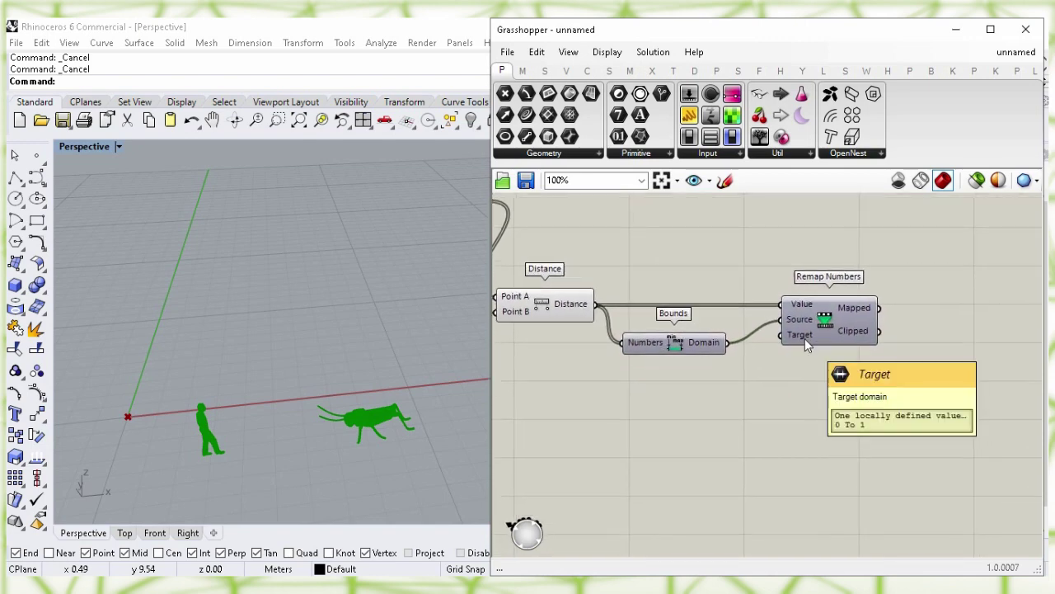
Step: Add a Construct Domain component and connect its Domain output to the Target input of Remap Numbers
double_click(676, 440)
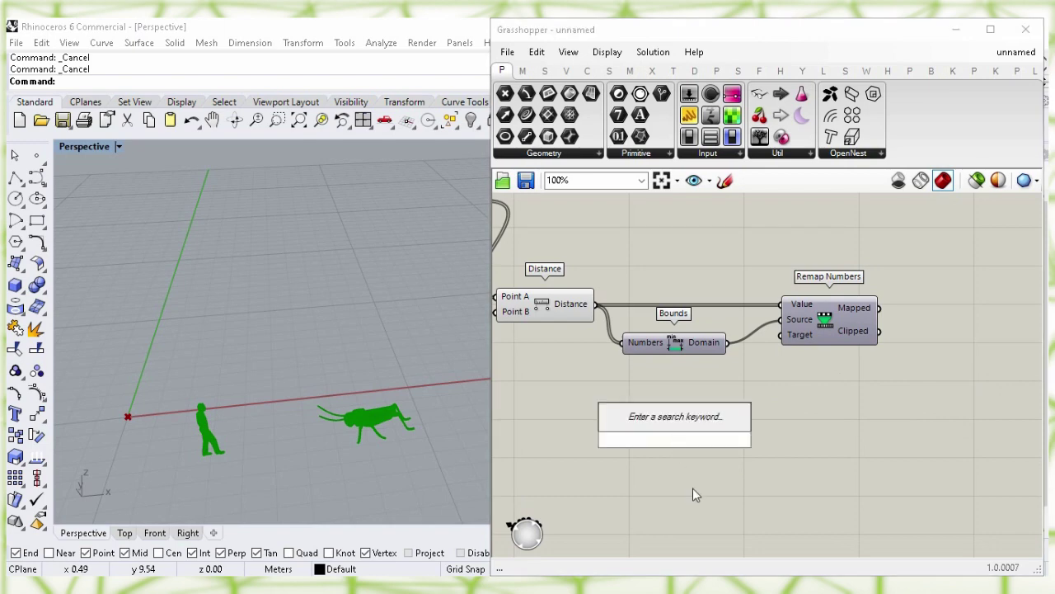
text(construct d)
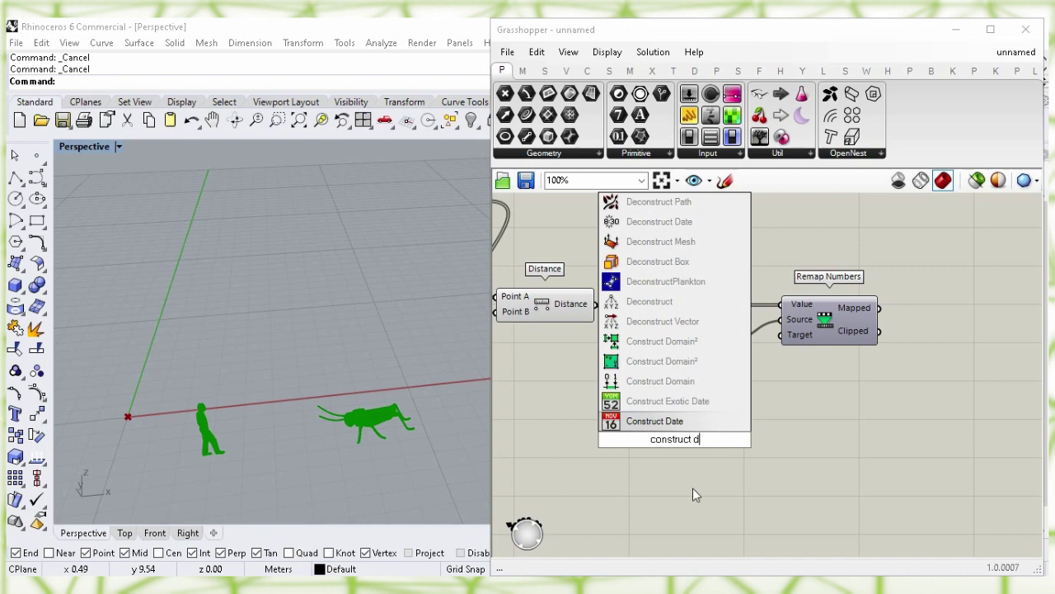
text(o)
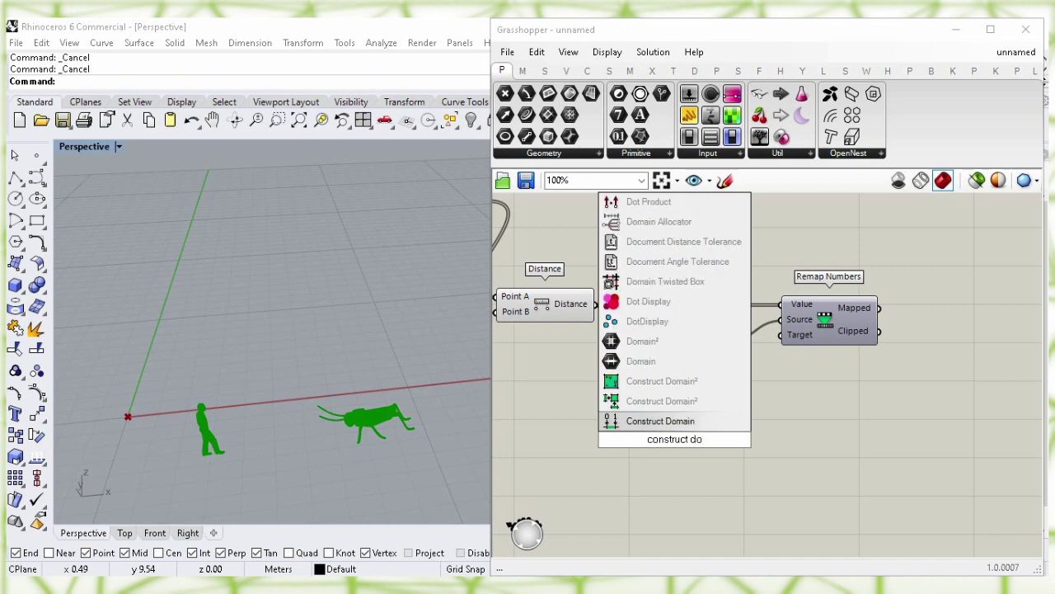
click(697, 422)
drag(687, 444, 781, 334)
click(745, 454)
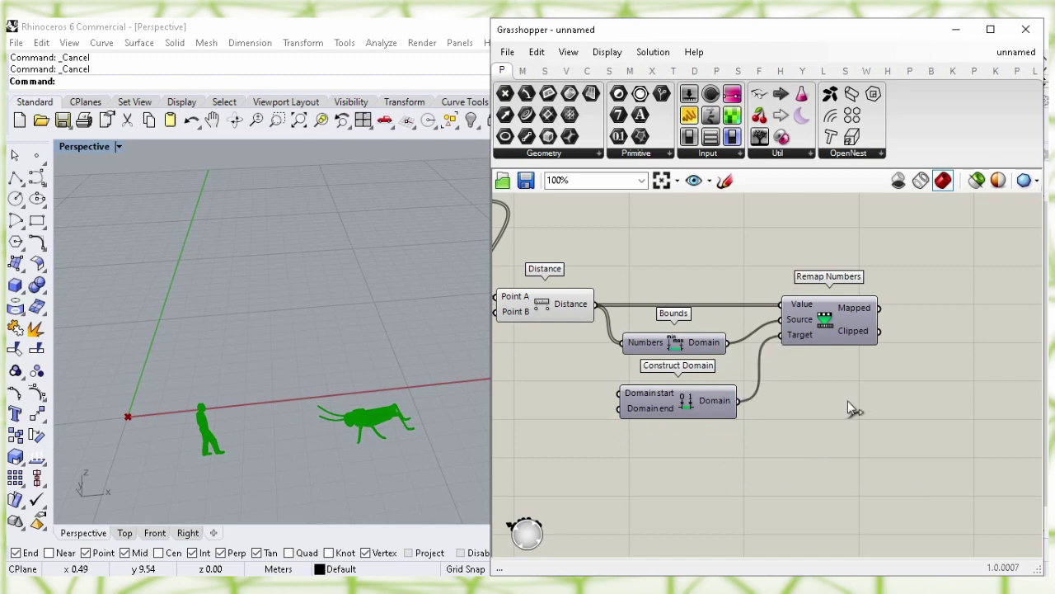
Step: Add a number slider ranging from 0 to 45 and connect it to the Domain start input of Construct Domain
right_drag(649, 486, 770, 465)
mouse_move(773, 399)
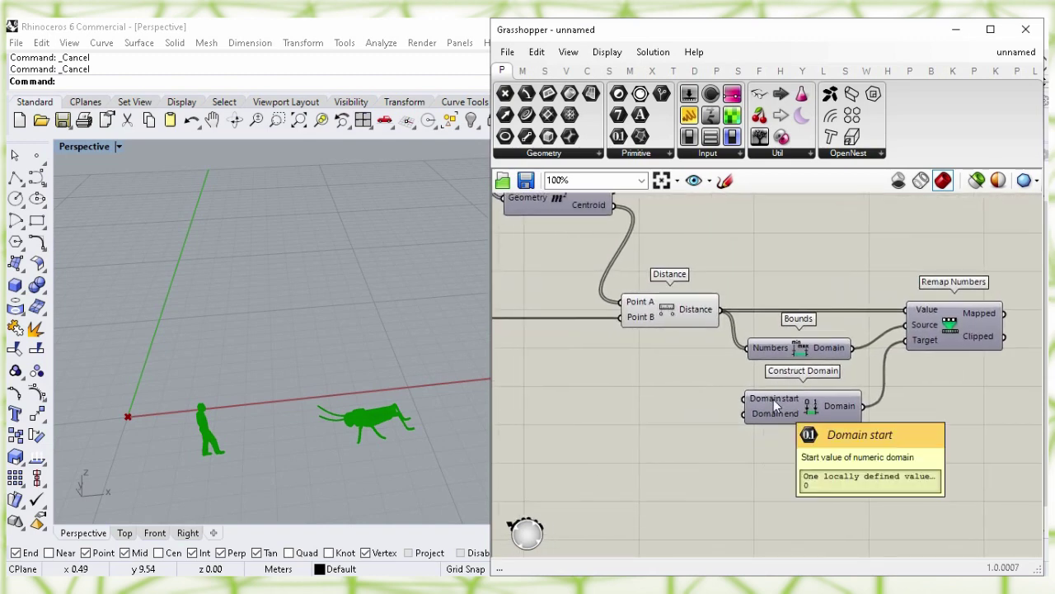
double_click(613, 394)
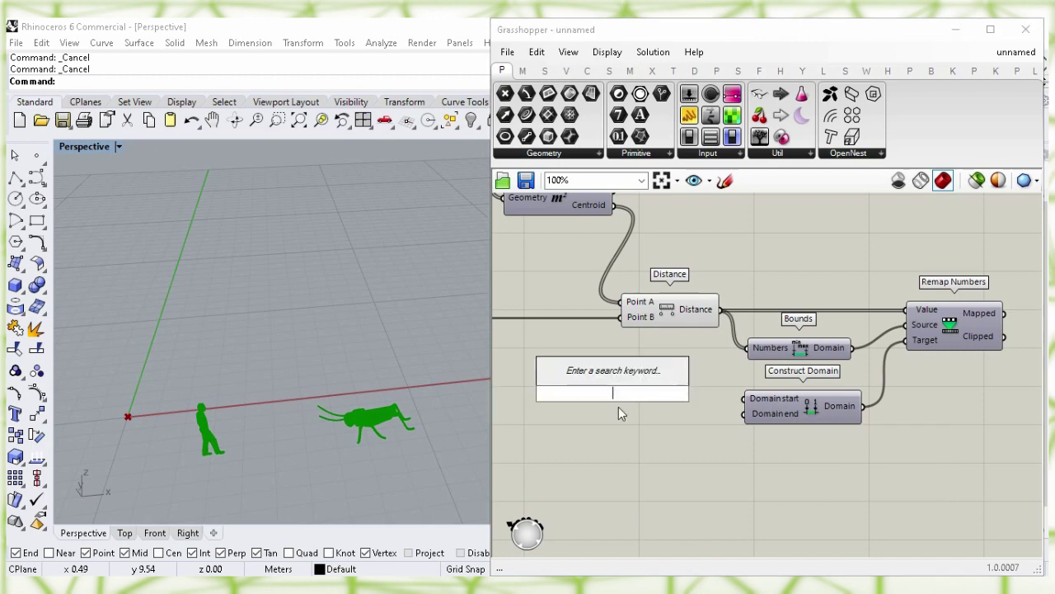
text(0)
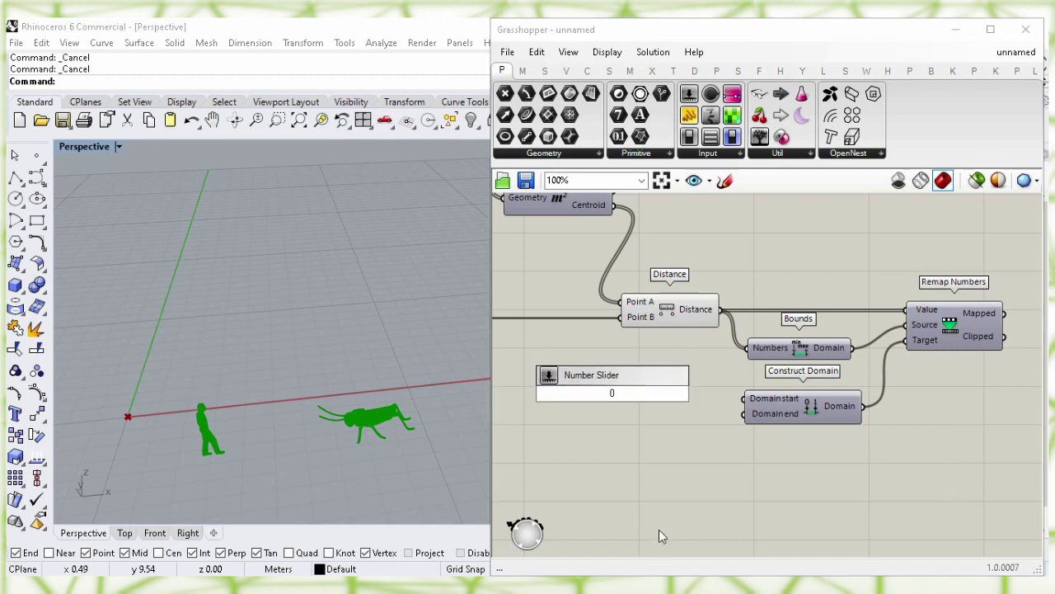
text(<45)
key(Return)
click(657, 399)
drag(691, 393, 744, 399)
drag(661, 402, 699, 398)
click(691, 468)
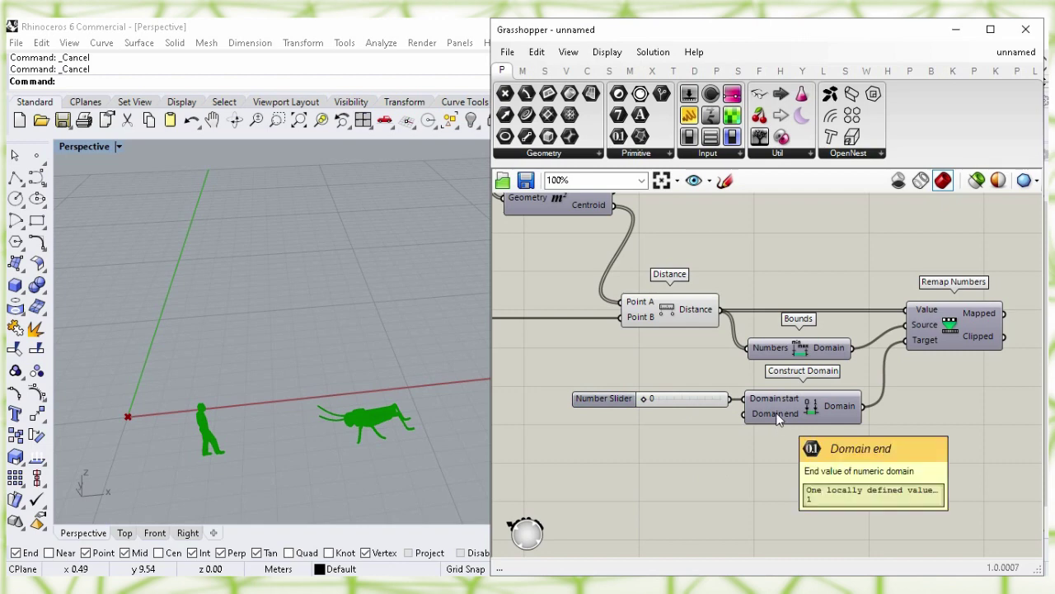
Step: Add a number slider ranging from 45 to 90 and connect it to the Domain end input of Construct Domain
double_click(614, 459)
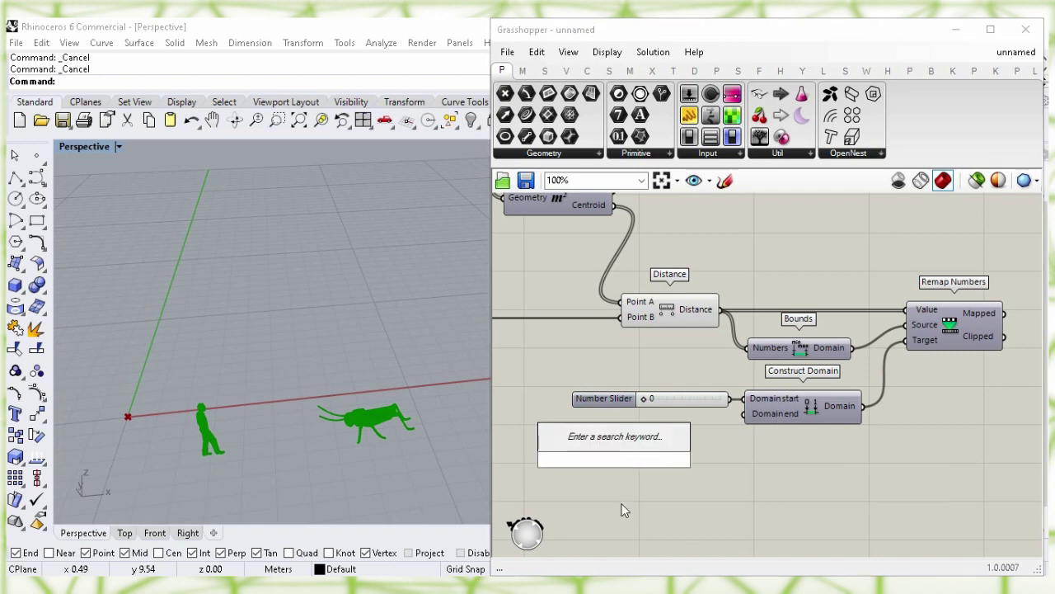
text(45<9)
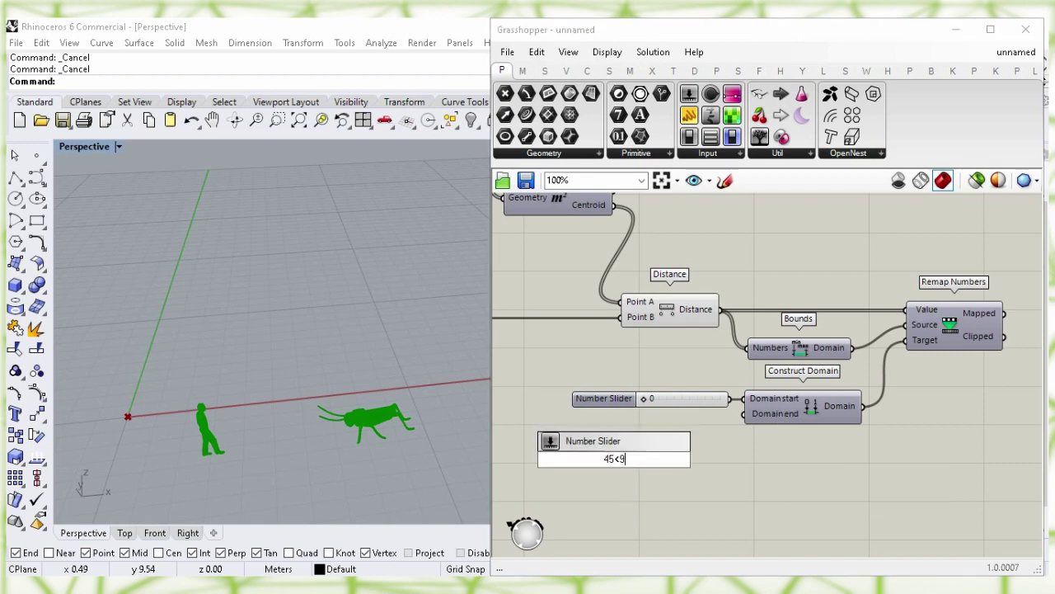
text(0)
key(Return)
drag(650, 461, 712, 419)
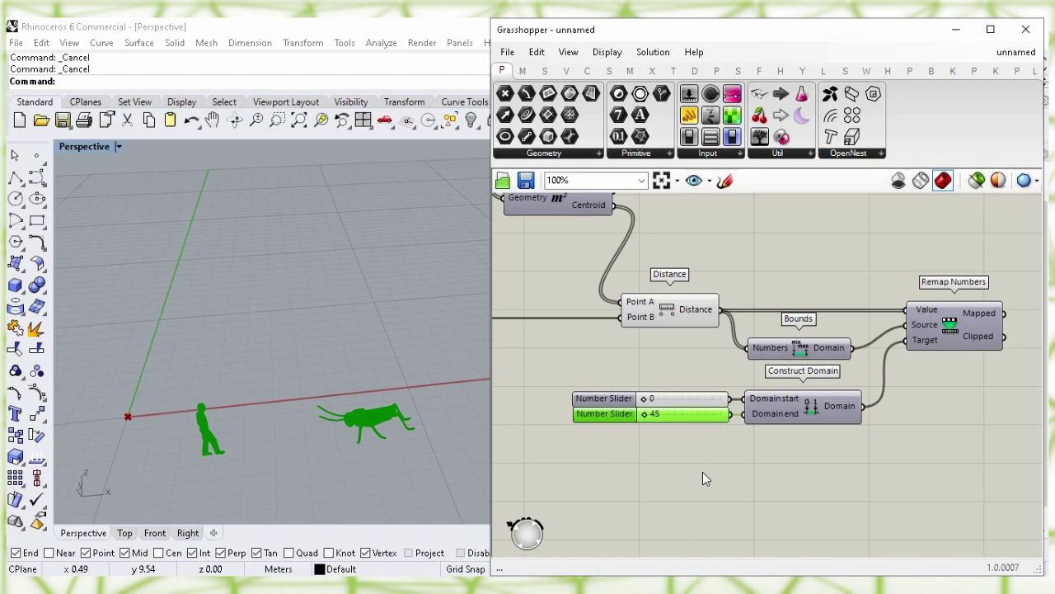
click(895, 464)
Step: Add a Rotate component with Geometry, Angle and Plane inputs above the Remap Numbers component
right_drag(931, 419, 694, 450)
right_drag(879, 312, 745, 325)
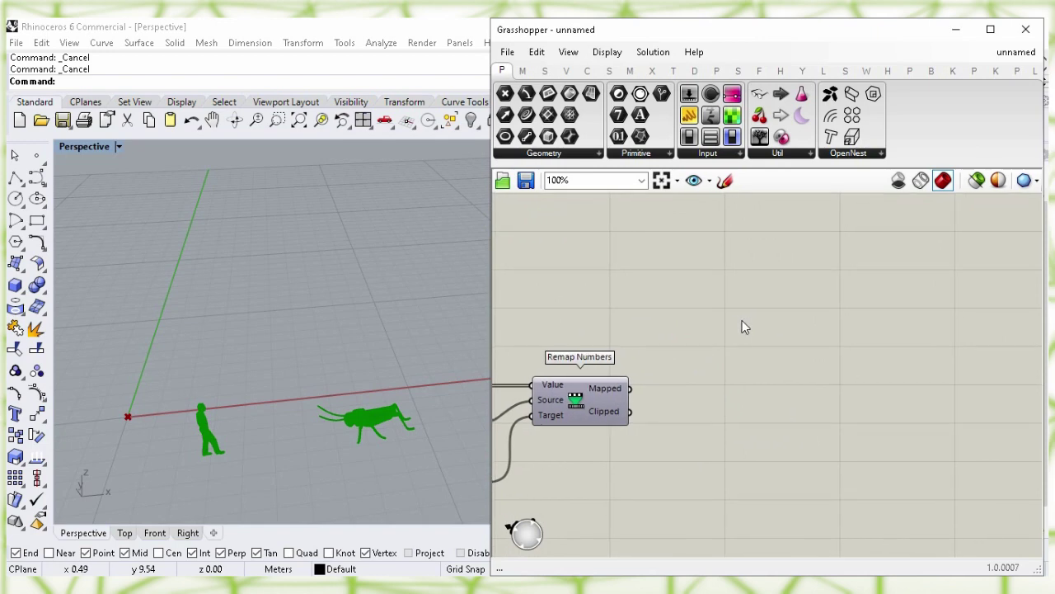
double_click(742, 327)
text(rot)
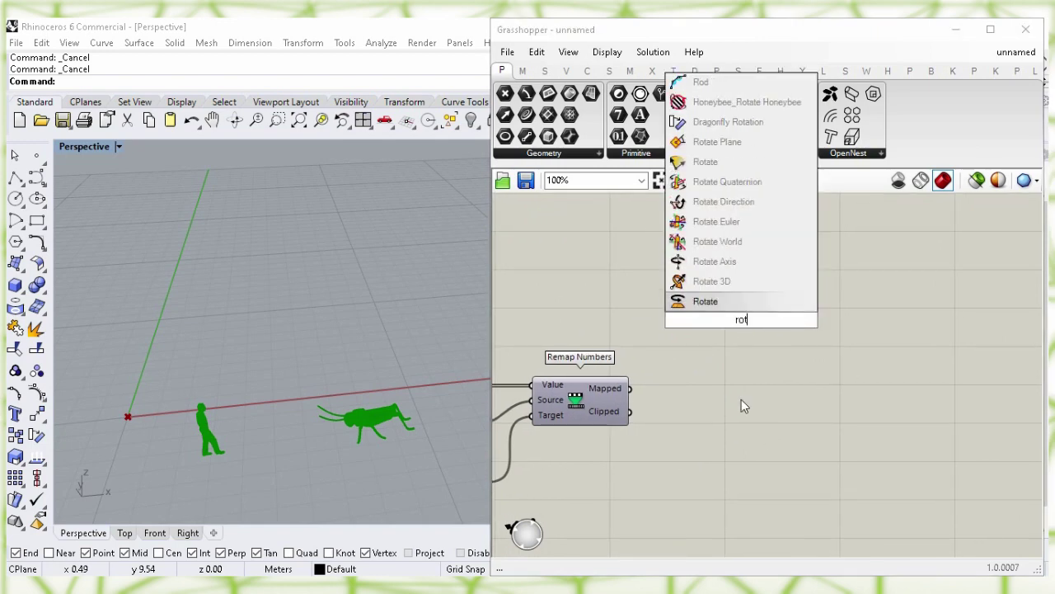
click(723, 302)
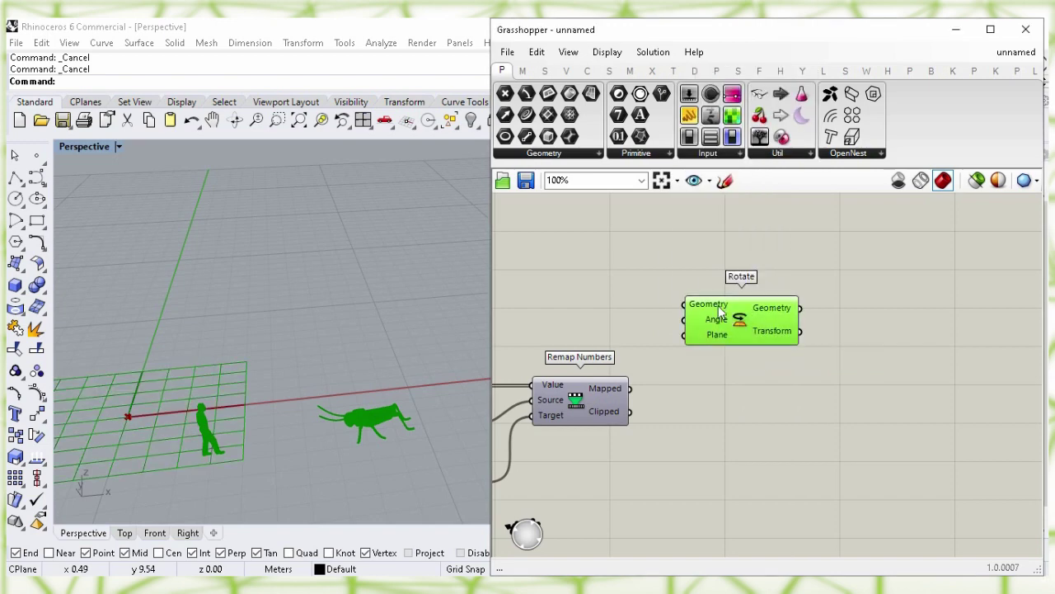
right_drag(614, 264, 761, 302)
drag(858, 346, 720, 313)
Step: Connect the Surface output of Isotrim to Rotate's Geometry input and place Rotate beyond Remap Numbers
mouse_move(624, 288)
right_down()
mouse_move(894, 309)
mouse_move(723, 363)
mouse_move(800, 371)
right_up()
right_drag(581, 362, 617, 361)
click(617, 361)
drag(575, 360, 880, 396)
mouse_move(598, 360)
drag(940, 418, 959, 383)
right_drag(959, 425, 737, 323)
drag(740, 283, 857, 283)
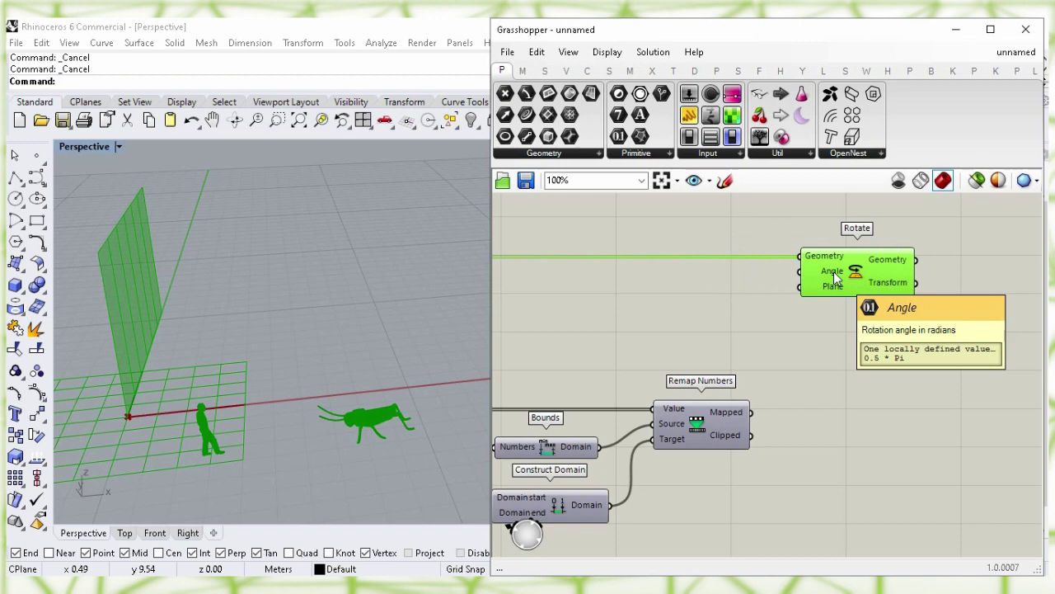
Step: Set Rotate's Angle input to degrees and shift the component slightly farther along the definition
right_click(833, 272)
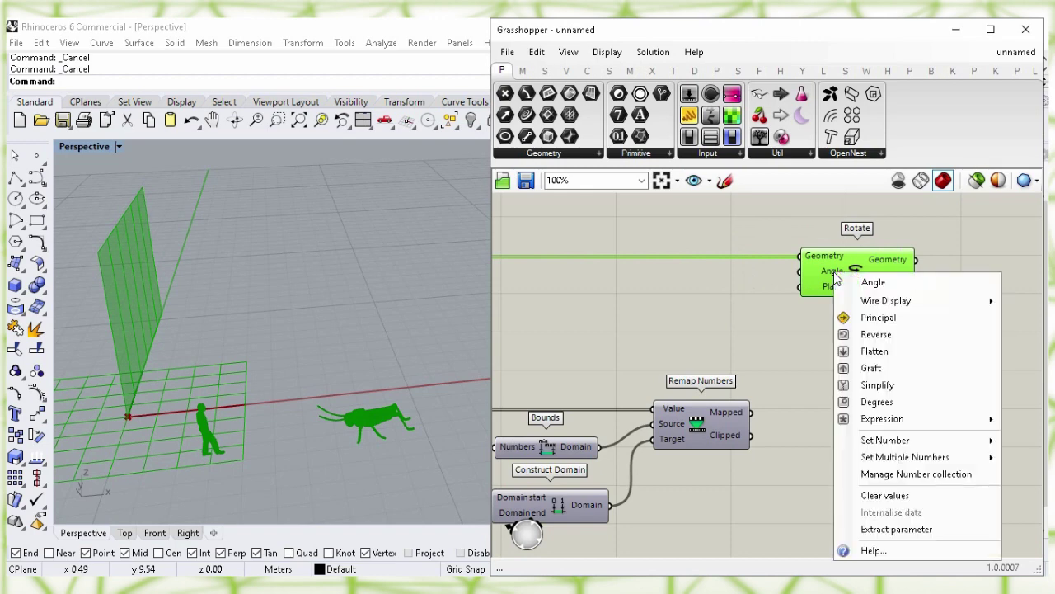
click(894, 404)
drag(866, 289, 921, 284)
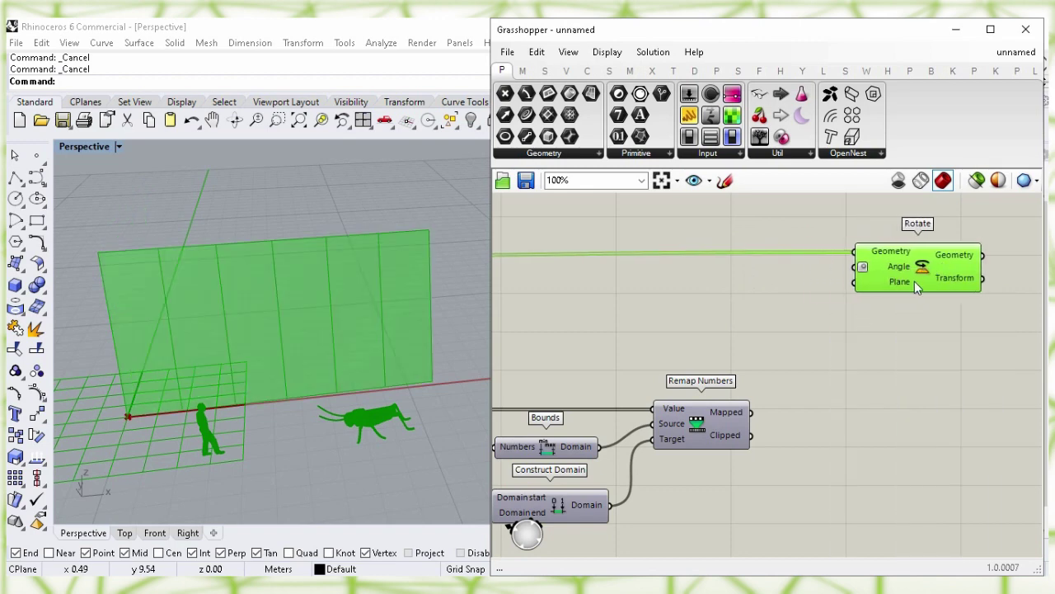
Step: Connect the Mapped output of Remap Numbers to Rotate's Angle input
click(715, 414)
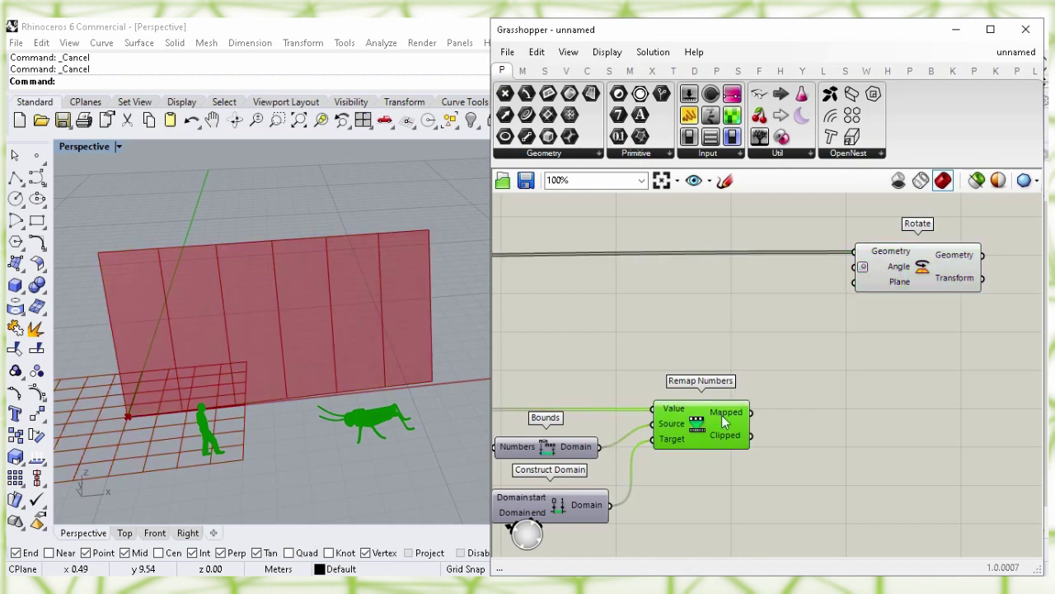
drag(752, 411, 854, 268)
click(866, 420)
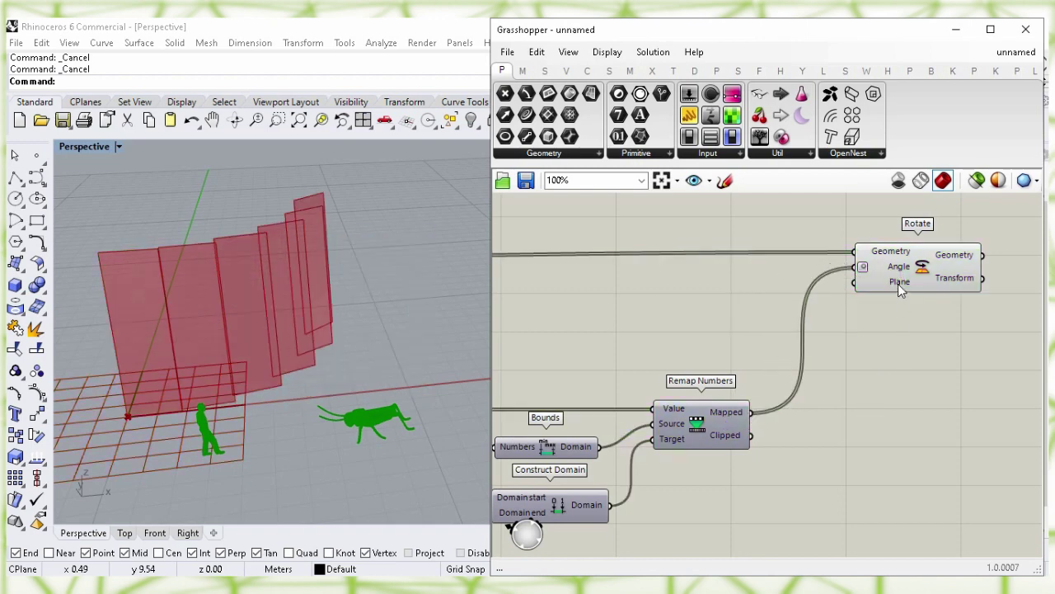
Step: Connect the Centroid output of Area to Rotate's Plane input
right_drag(632, 325, 791, 304)
right_drag(675, 302, 781, 302)
click(596, 304)
drag(597, 304, 597, 309)
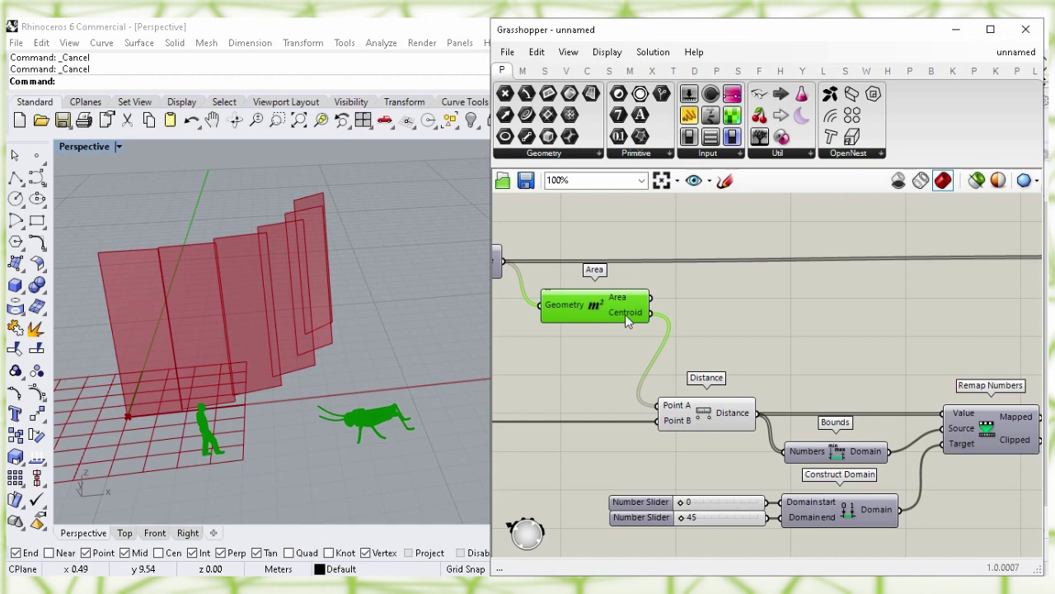
drag(734, 307, 875, 278)
click(894, 382)
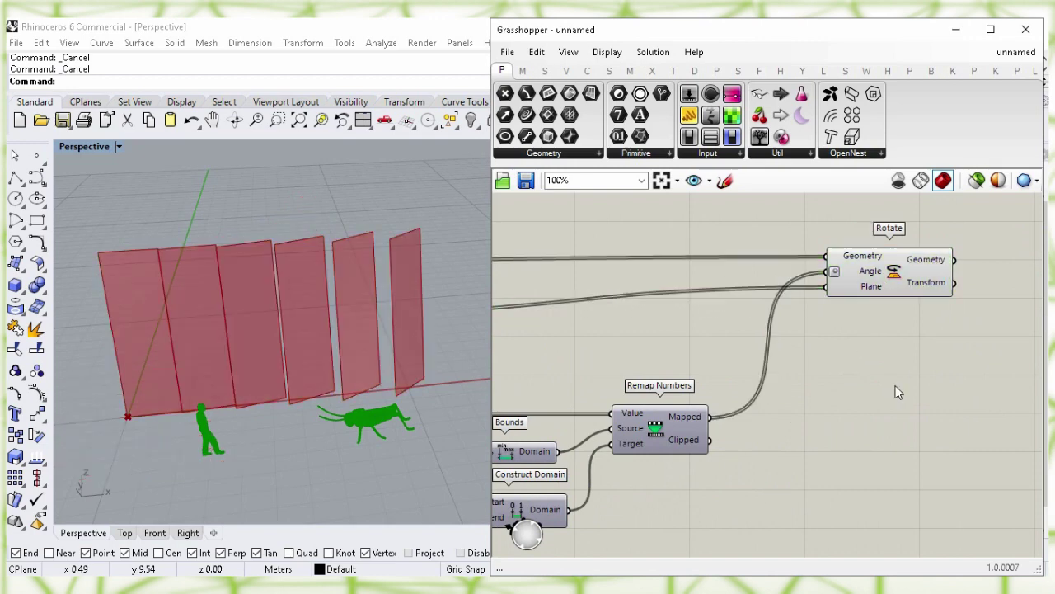
Step: Set the Domain end slider to 90 and the Domain start slider to 11
right_drag(833, 414, 965, 358)
right_drag(741, 493, 868, 448)
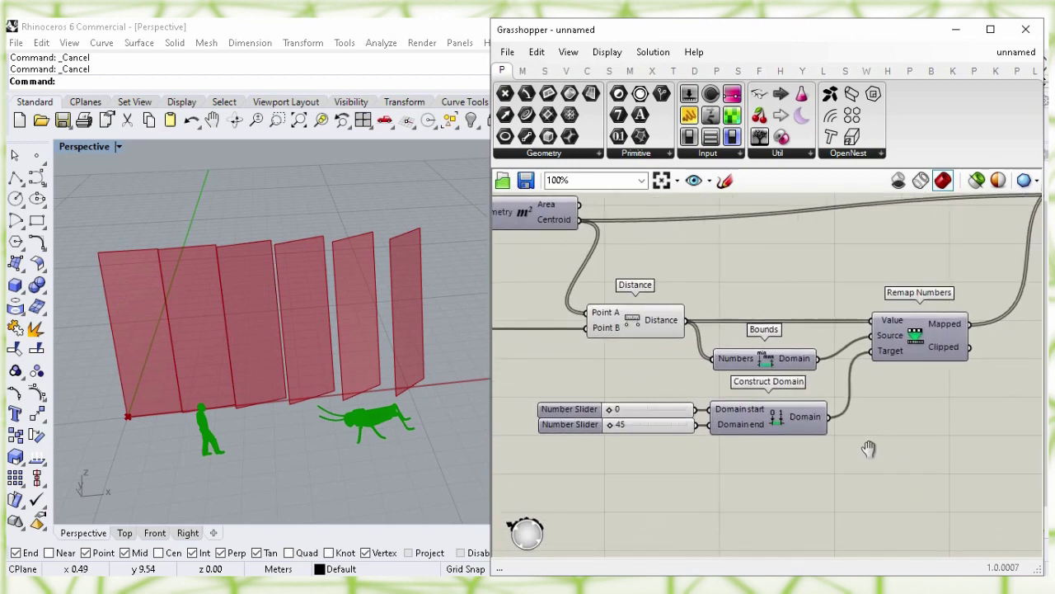
right_drag(677, 476, 698, 451)
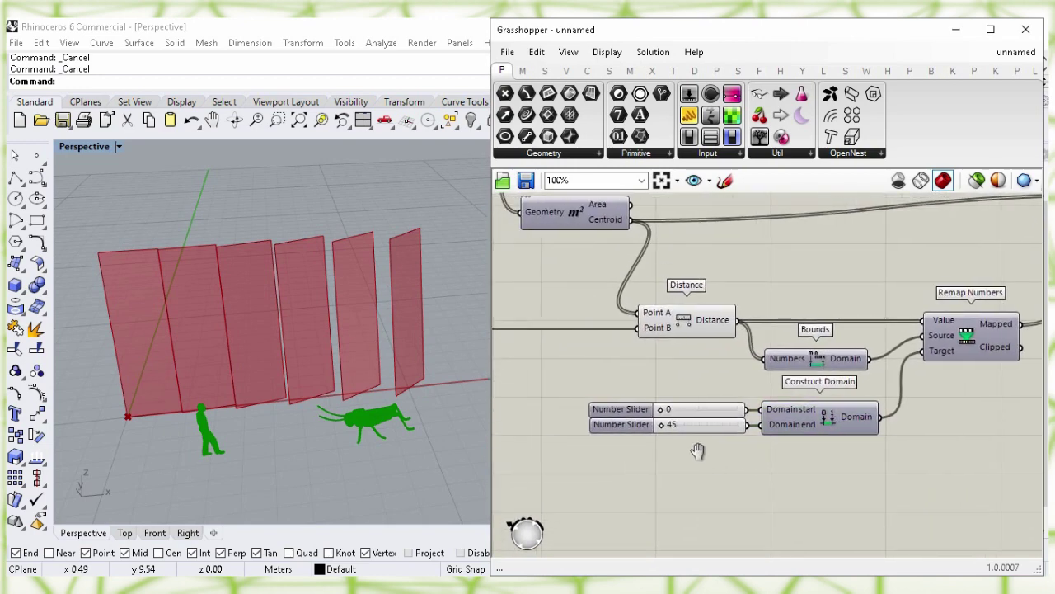
drag(663, 426, 754, 440)
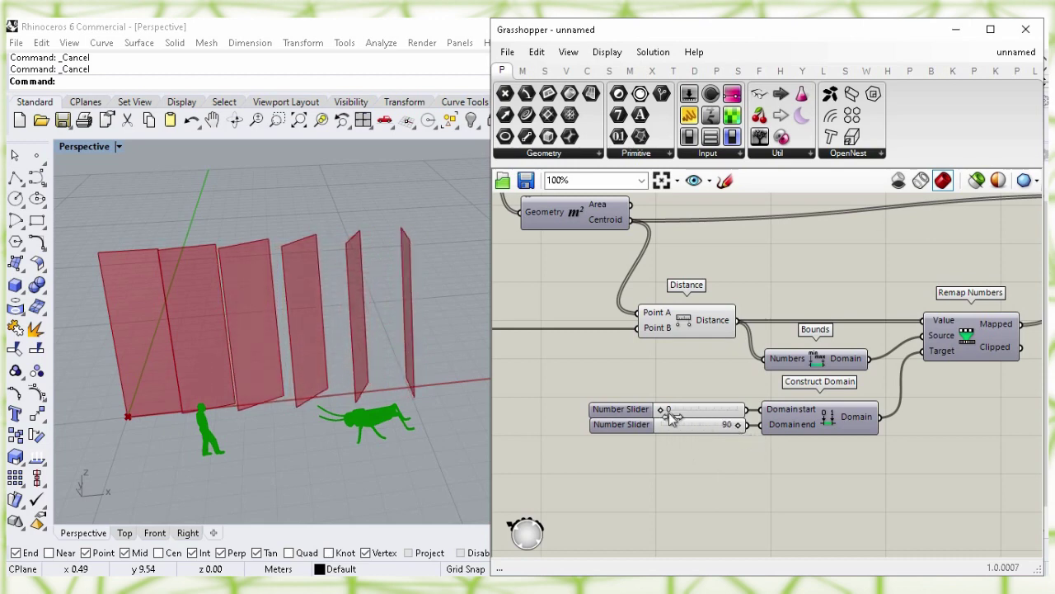
mouse_move(668, 414)
mouse_down()
mouse_move(697, 421)
mouse_move(682, 422)
mouse_up()
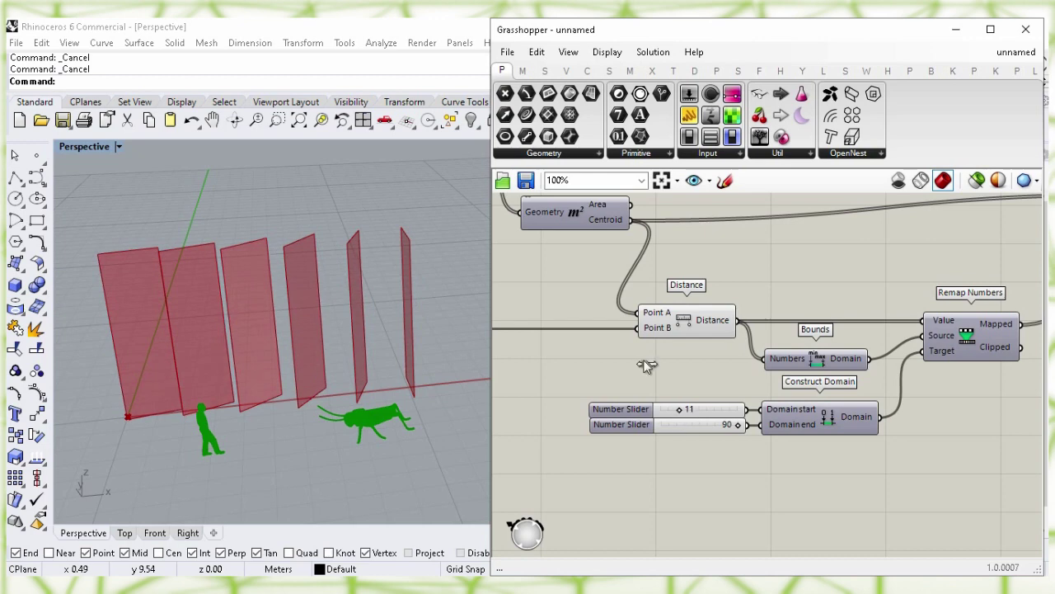
Step: Choose One in the Value List that drives the List Item index
right_drag(602, 353, 793, 400)
right_drag(599, 455, 746, 406)
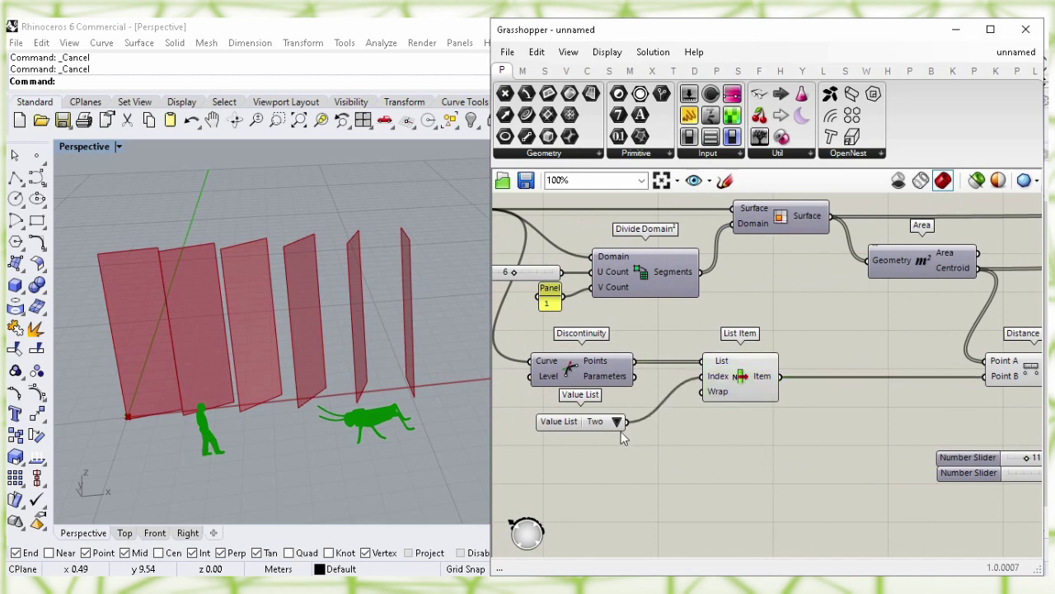
right_drag(623, 438, 719, 433)
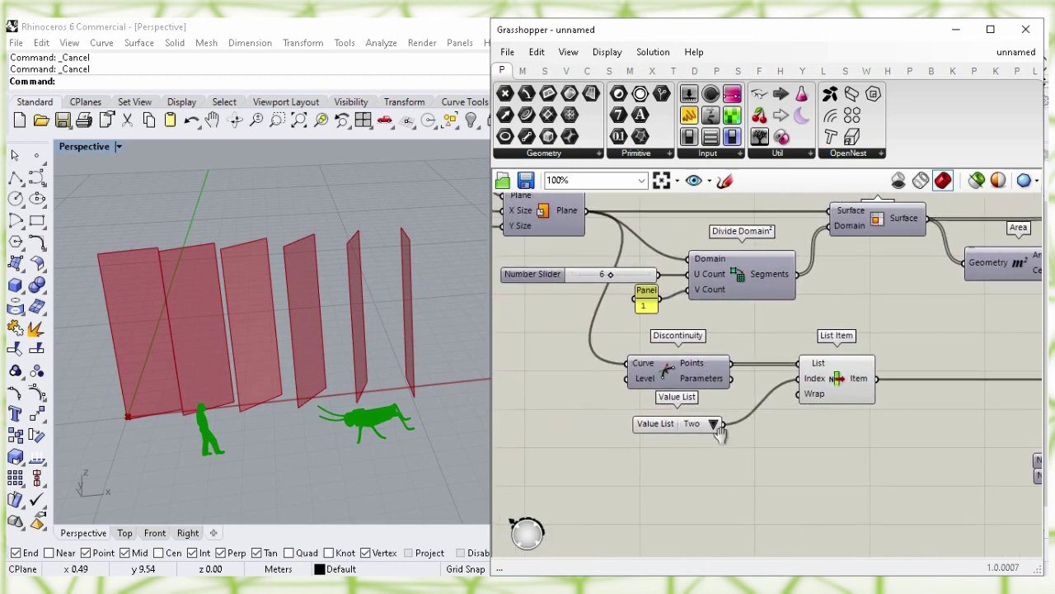
click(720, 424)
click(742, 434)
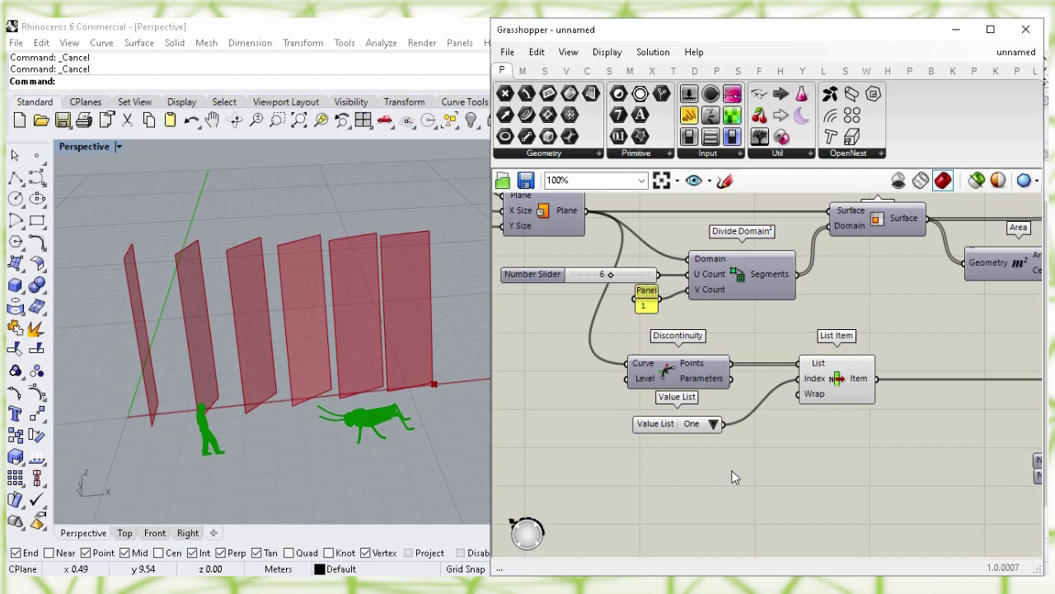
Step: Switch the corner Value List to Two and back to One to compare the panel rotations
click(715, 425)
click(746, 451)
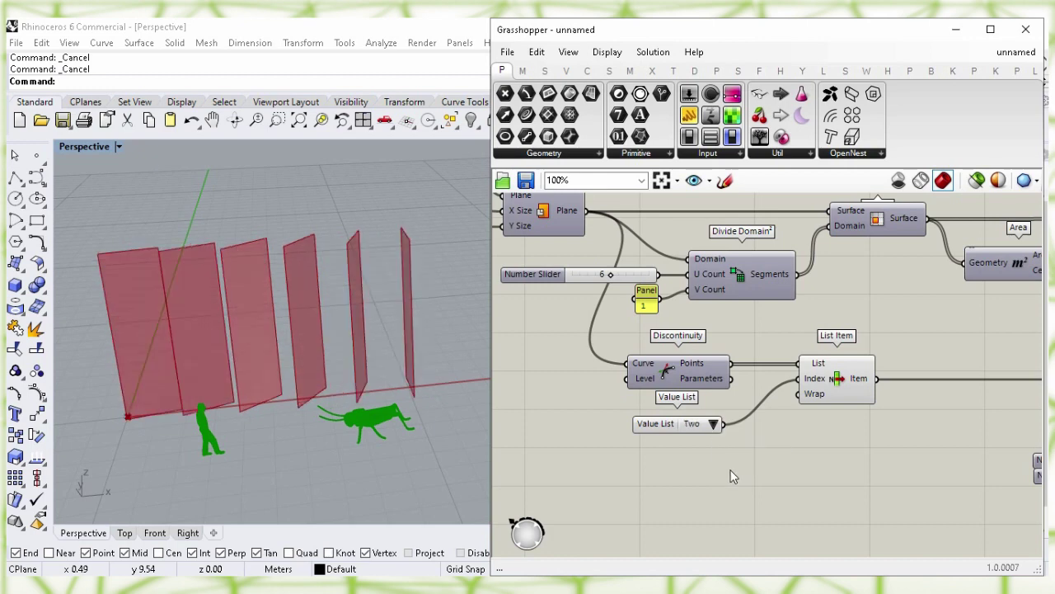
click(714, 423)
click(742, 435)
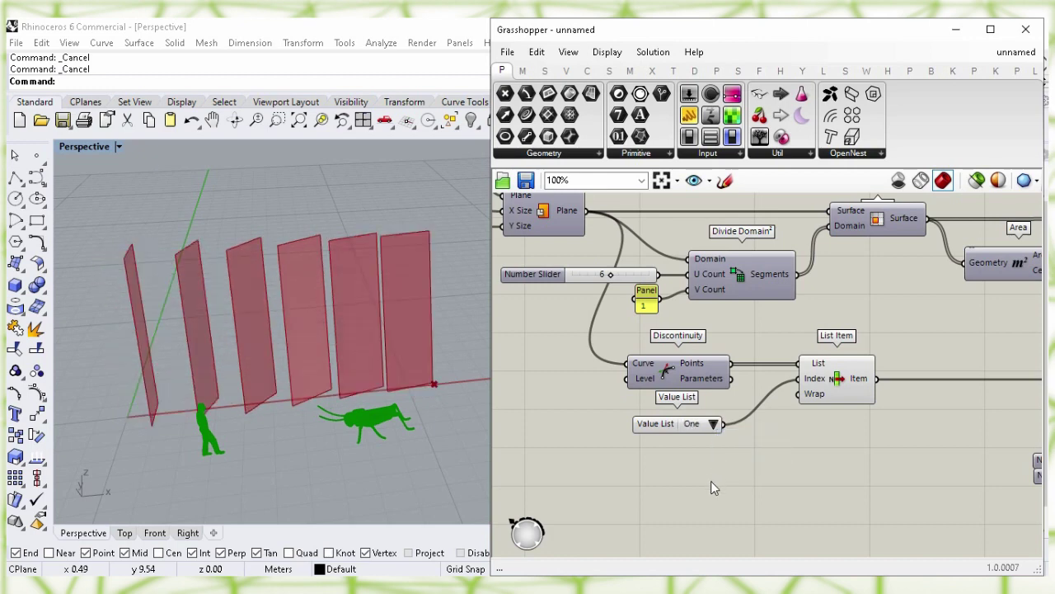
Step: Turn off the preview of the List Item component
click(839, 395)
right_click(838, 378)
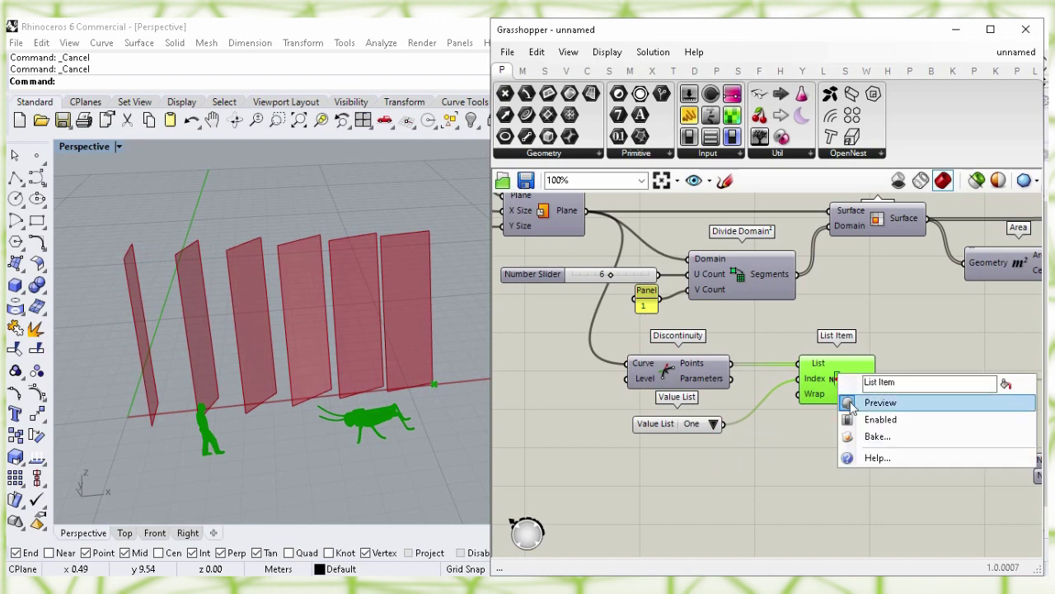
click(997, 402)
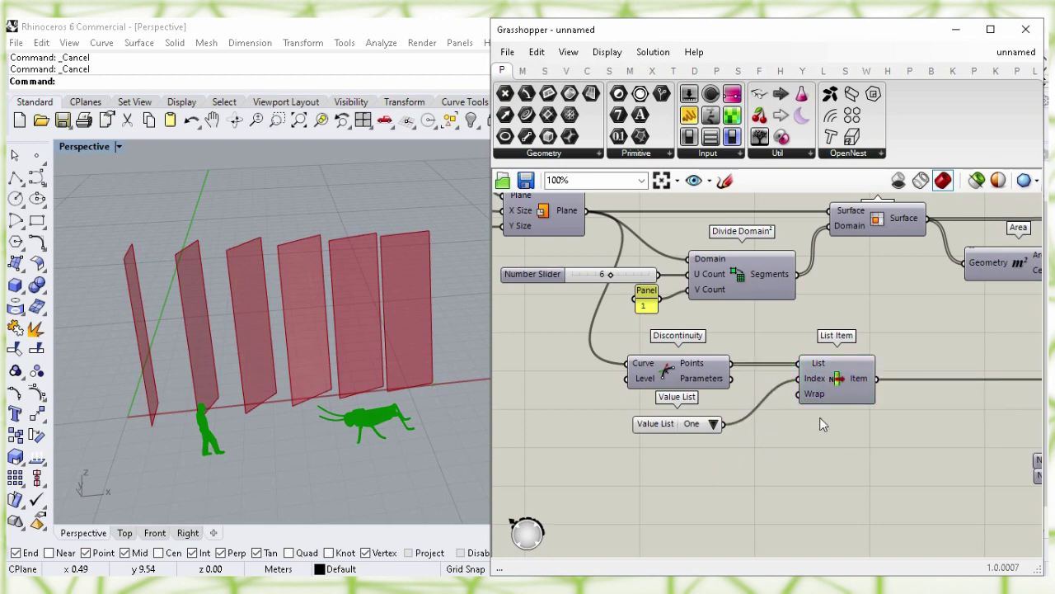
Step: Set the U Count slider of Divide Domain² to 10
right_drag(757, 344, 902, 404)
click(899, 363)
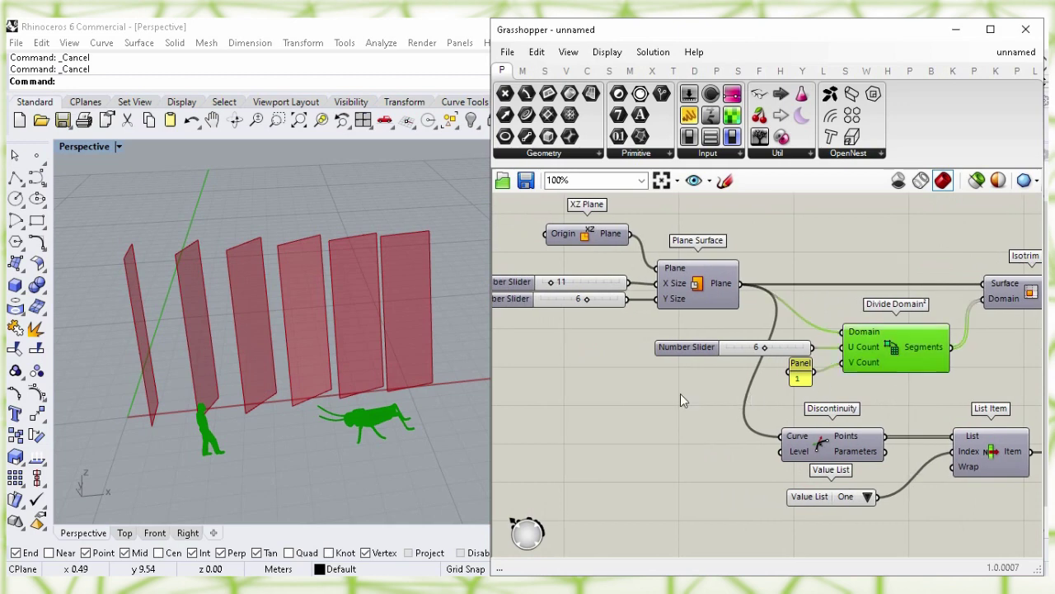
right_drag(681, 393, 707, 405)
drag(794, 360, 768, 361)
drag(762, 362, 837, 363)
click(738, 394)
Step: Try a different X Size for the Plane Surface with its slider
right_drag(640, 390, 667, 402)
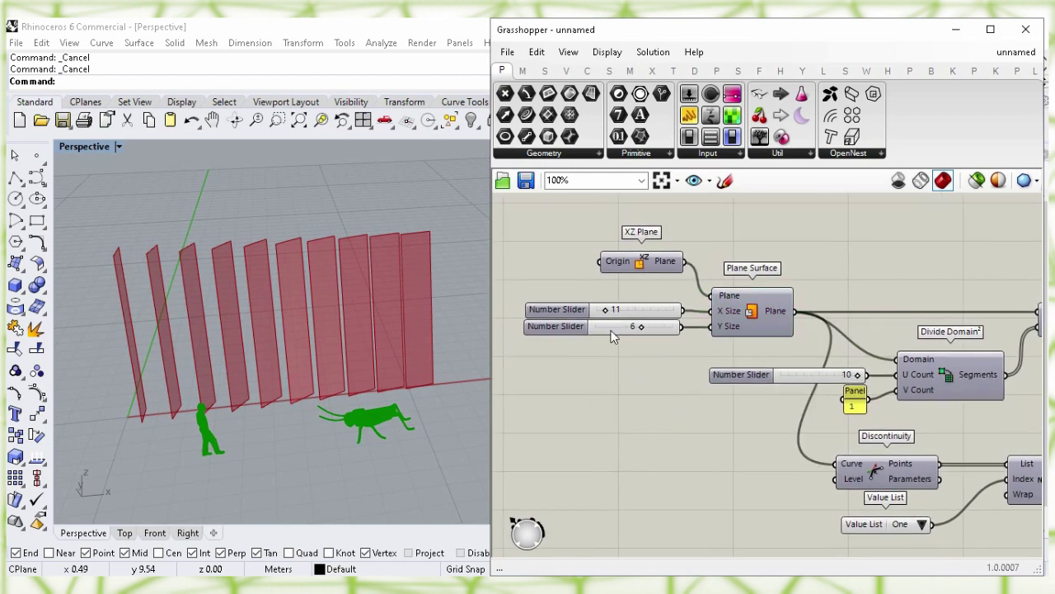
drag(606, 314, 640, 328)
click(616, 404)
Step: Bake the rotated panels from the Rotate component into the Rhino model
right_drag(913, 238, 593, 251)
right_drag(968, 257, 800, 248)
right_drag(984, 249, 686, 248)
right_drag(900, 246, 727, 232)
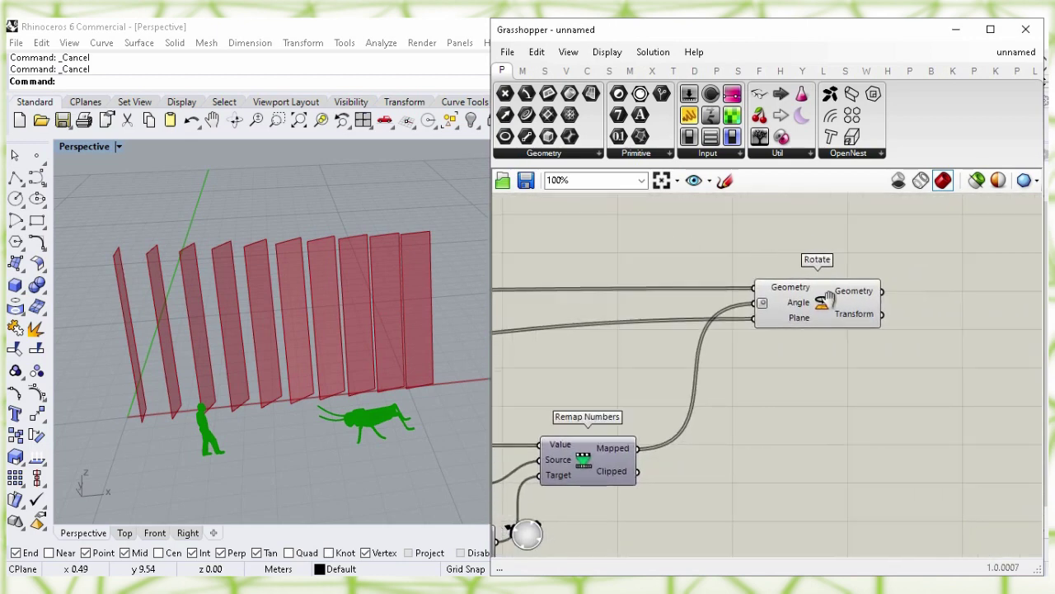
click(820, 310)
right_click(821, 307)
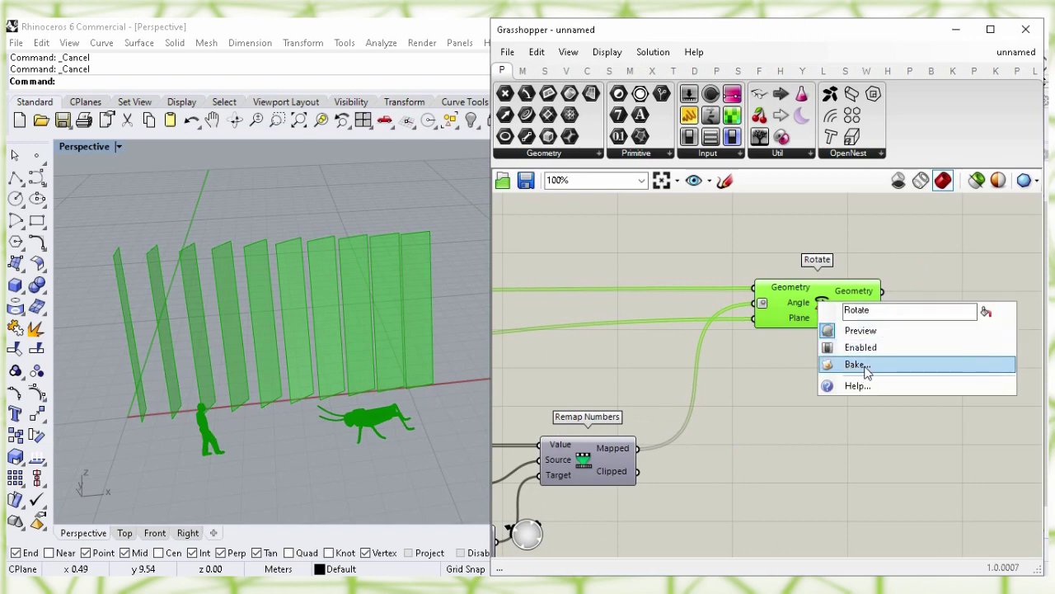
click(860, 368)
click(849, 251)
click(871, 509)
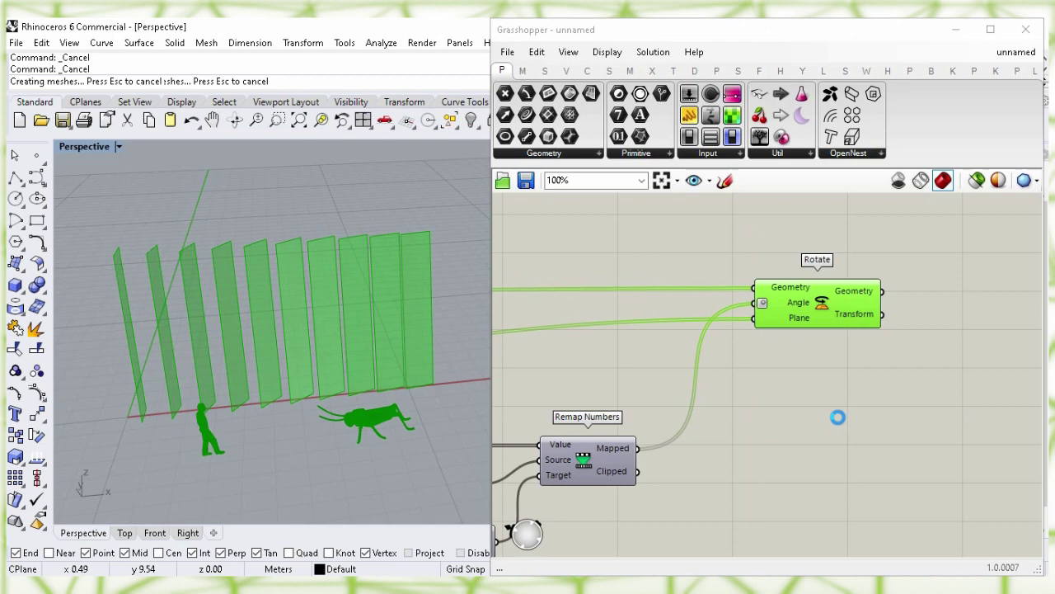
click(839, 417)
Step: Turn off the preview of the Rotate component and minimize Grasshopper to work in Rhino
click(823, 311)
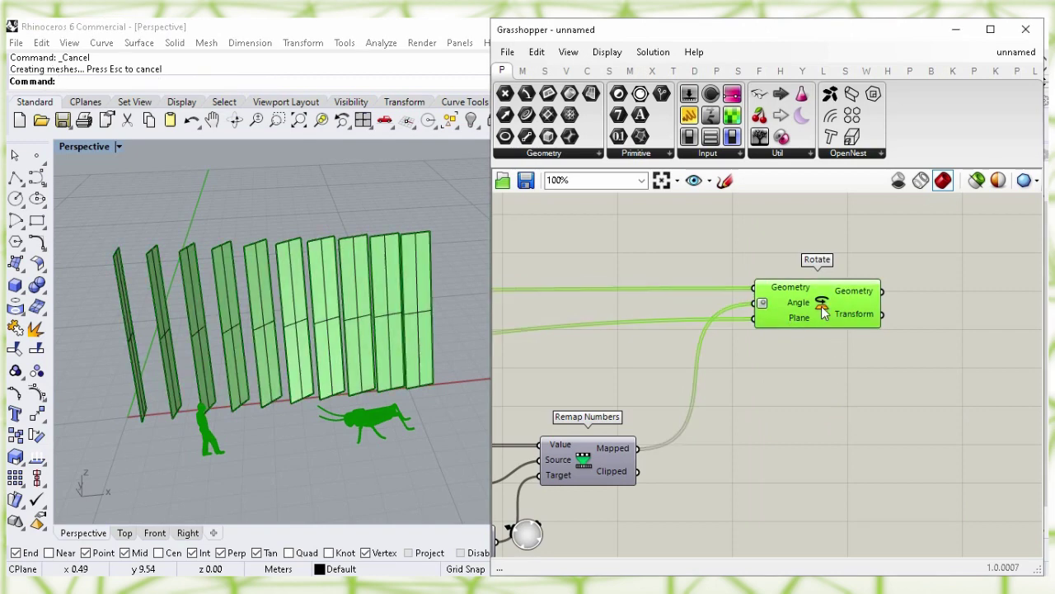
right_click(822, 306)
click(987, 332)
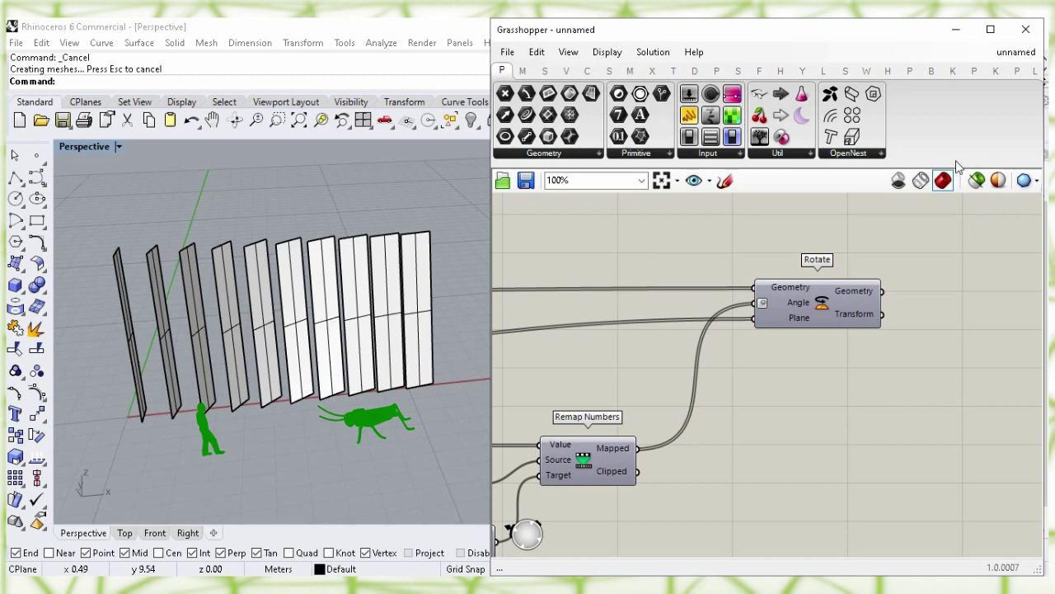
click(956, 29)
Step: Thicken all ten baked panel surfaces into solids with OffsetSrf, using a distance of 0.15, Solid=Yes and DeleteInput=Yes
shift+right_drag(531, 286, 563, 267)
key(ctrl+a)
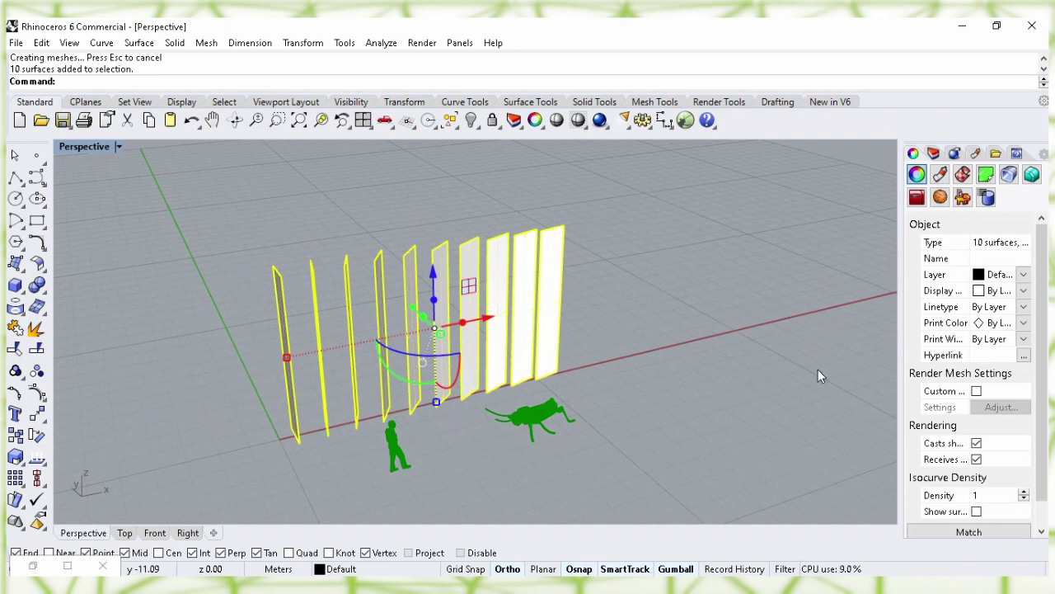
click(670, 284)
right_drag(637, 252, 655, 281)
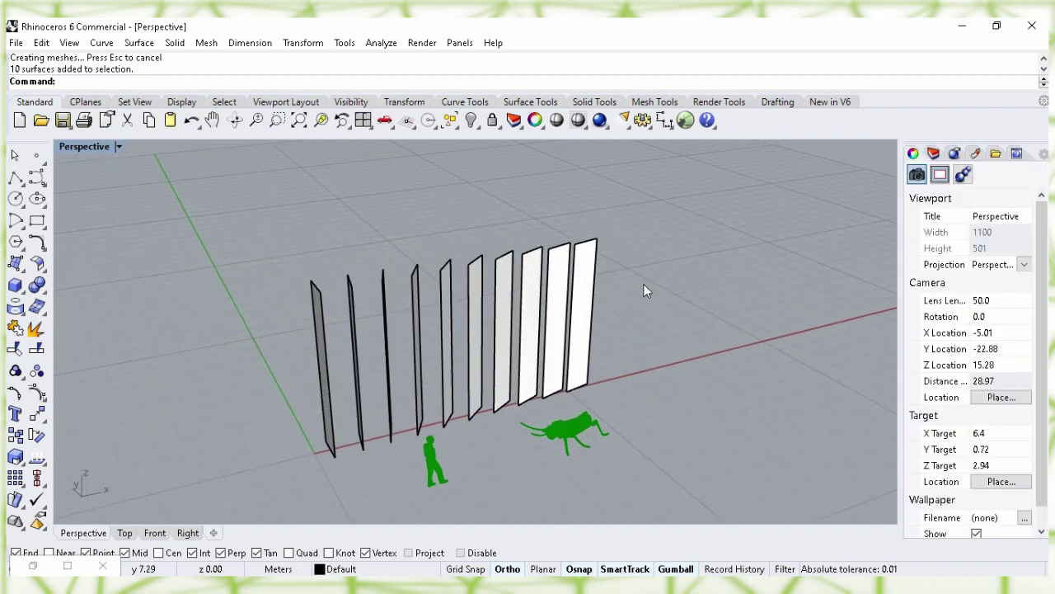
scroll(635, 277, up, 3)
right_drag(623, 270, 612, 274)
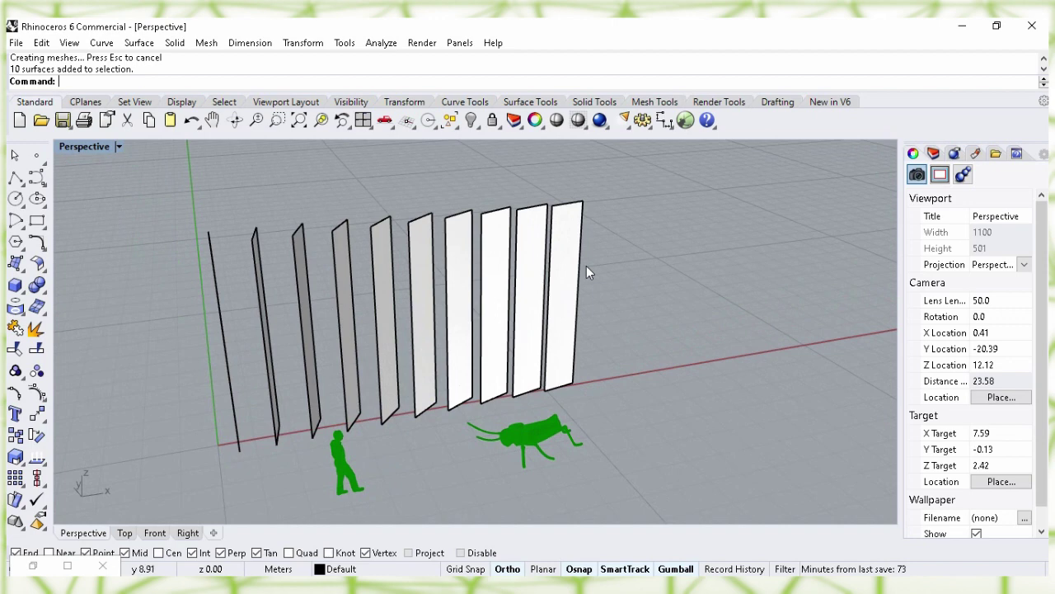
key(ctrl+a)
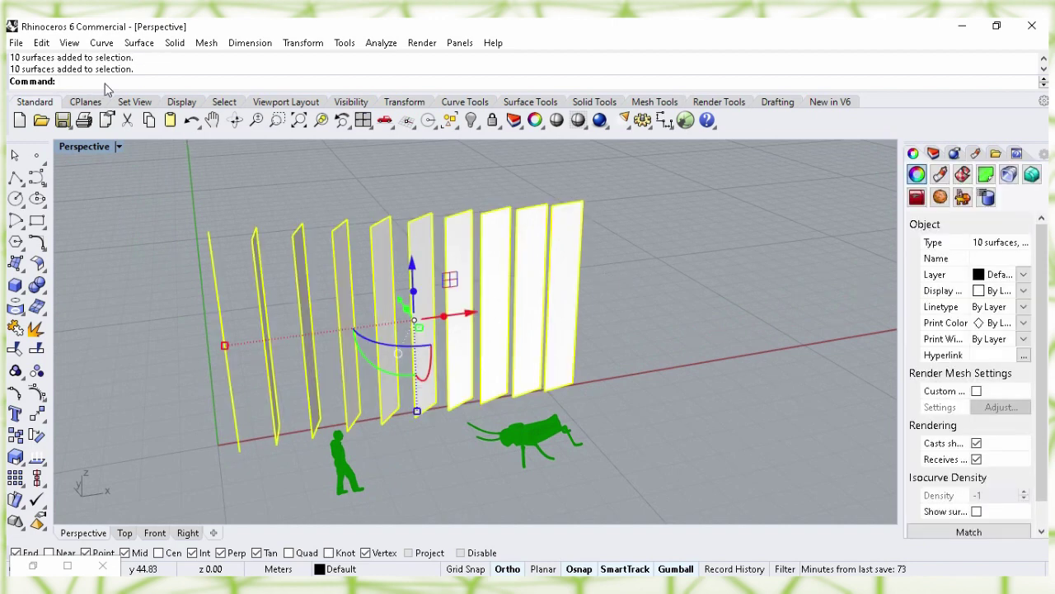
text(ffset)
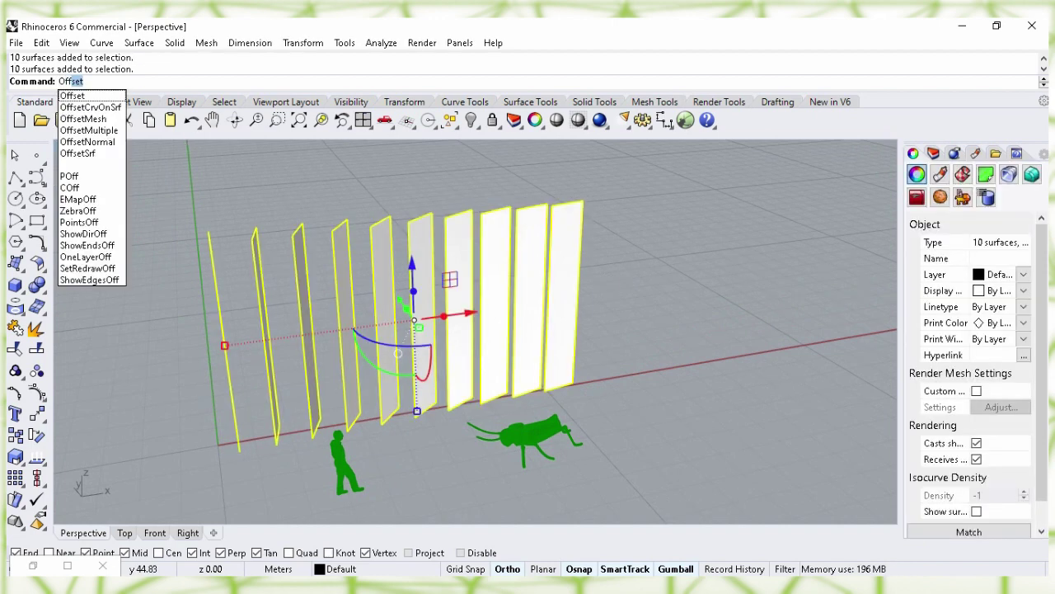
click(90, 156)
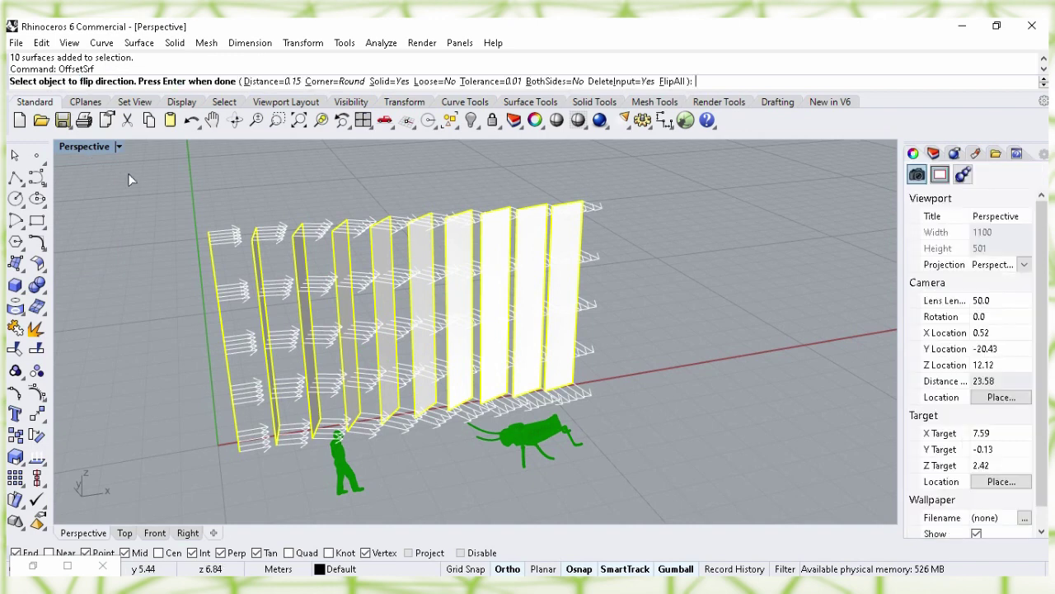
right_click(746, 80)
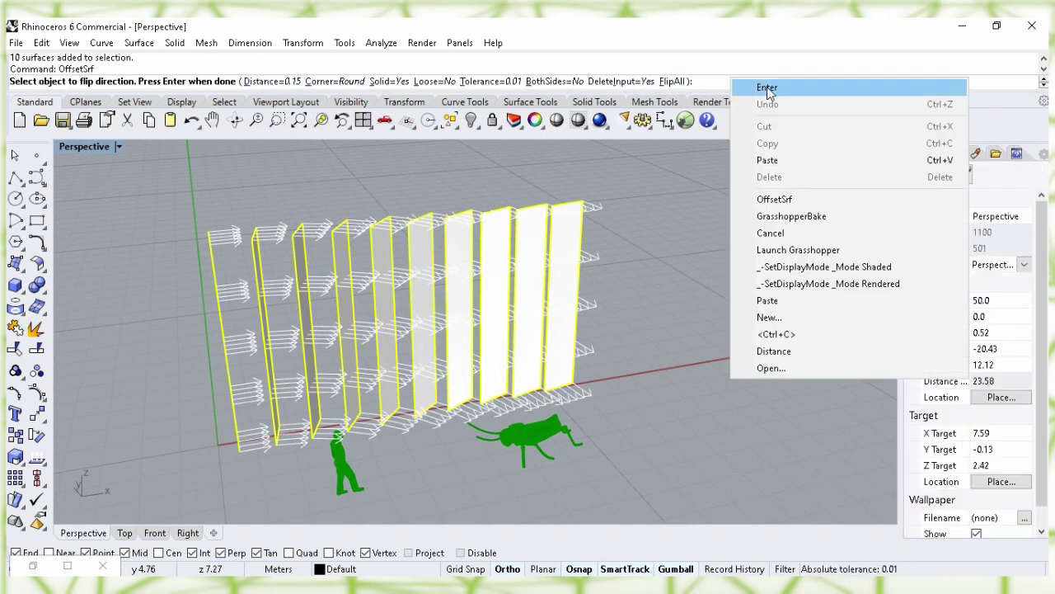
click(767, 87)
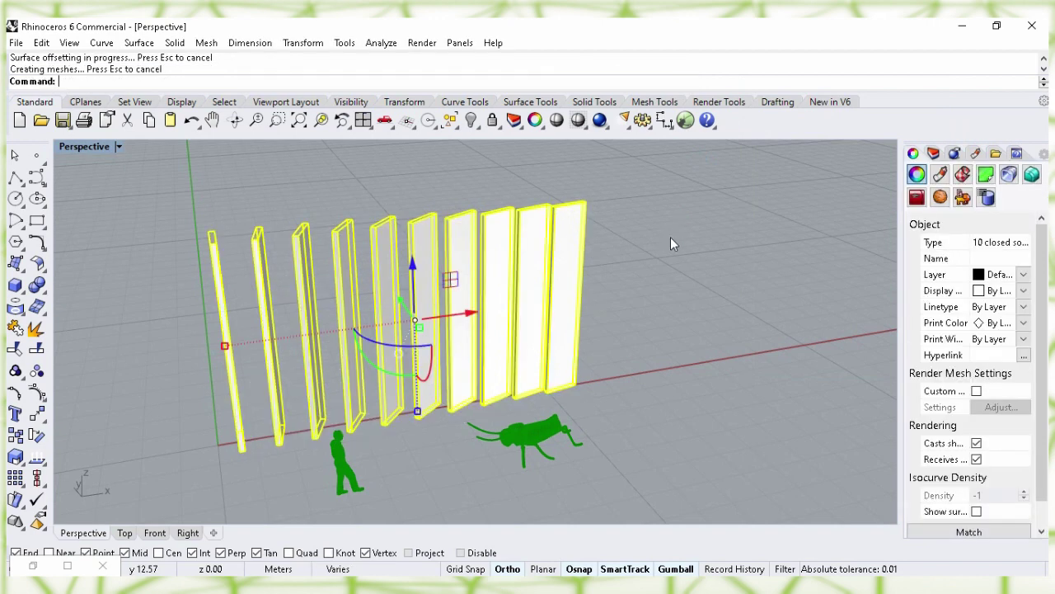
Step: Set the Perspective viewport to Rendered display mode and view the solid panels from several angles
right_drag(649, 244, 604, 218)
click(118, 146)
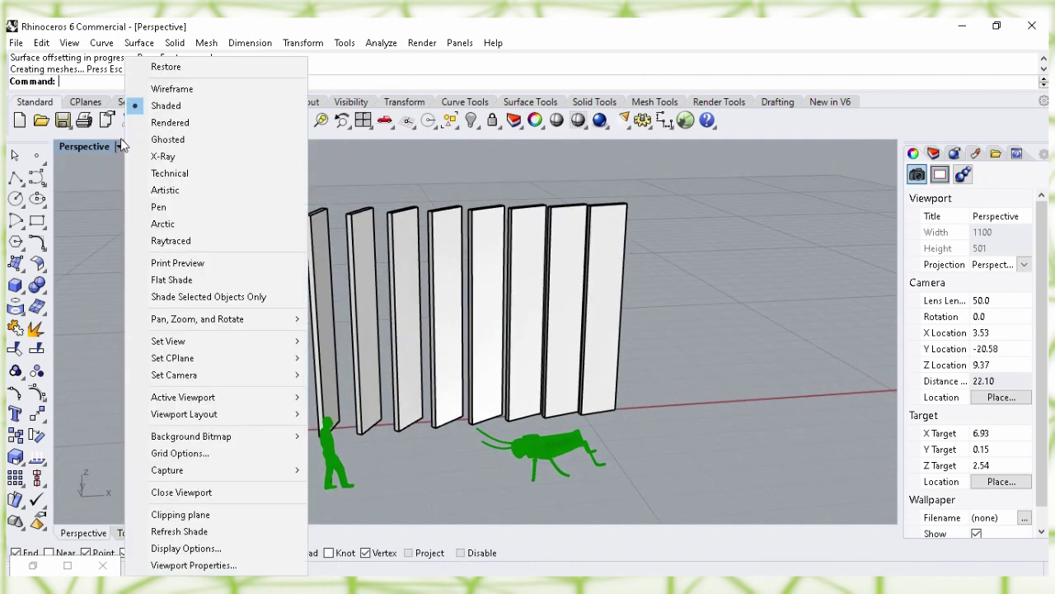
click(192, 124)
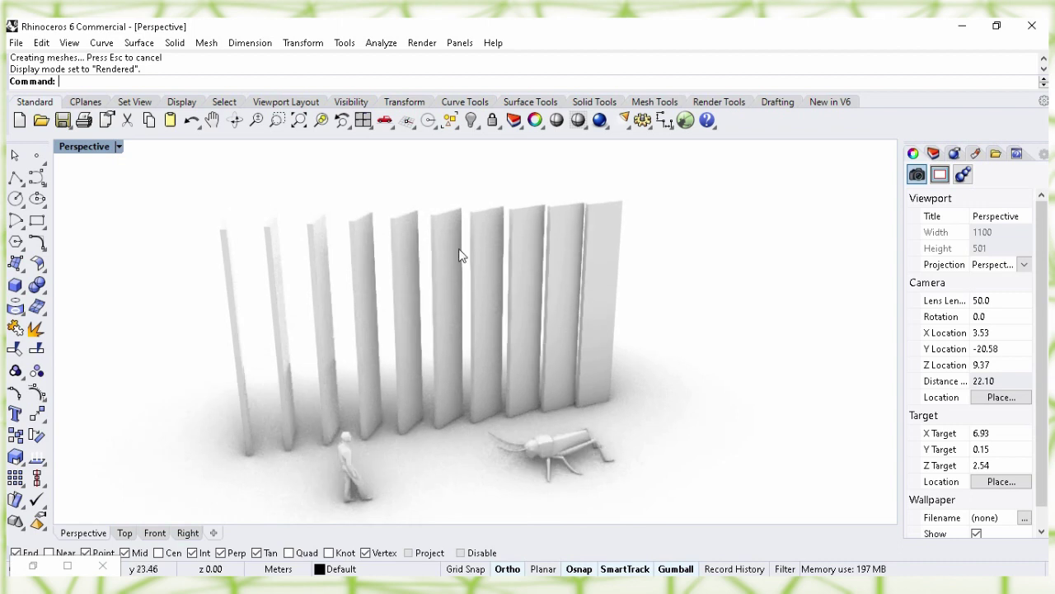
right_drag(621, 306, 554, 305)
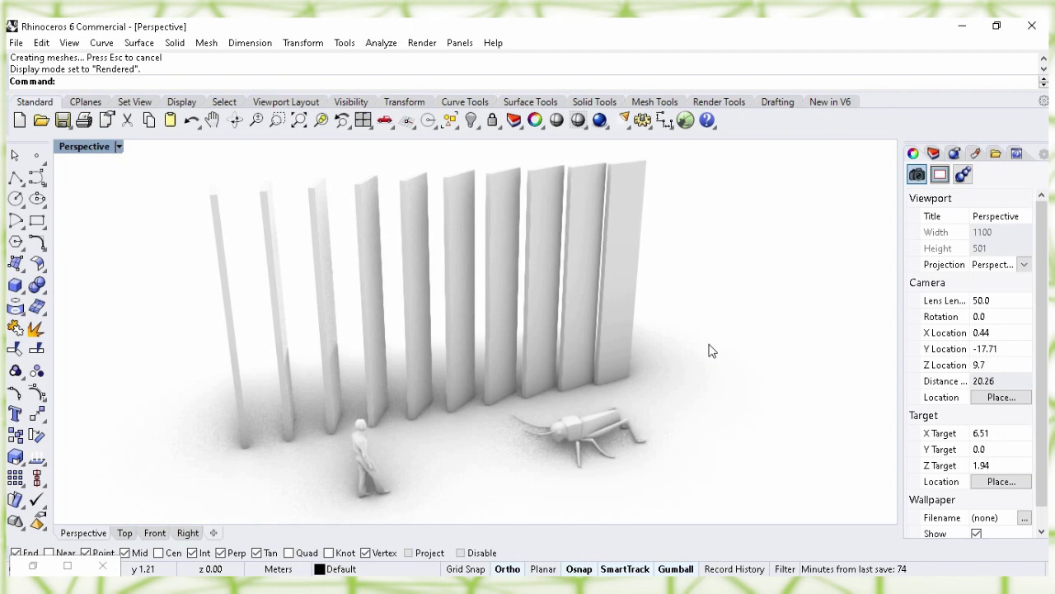
right_drag(691, 344, 690, 346)
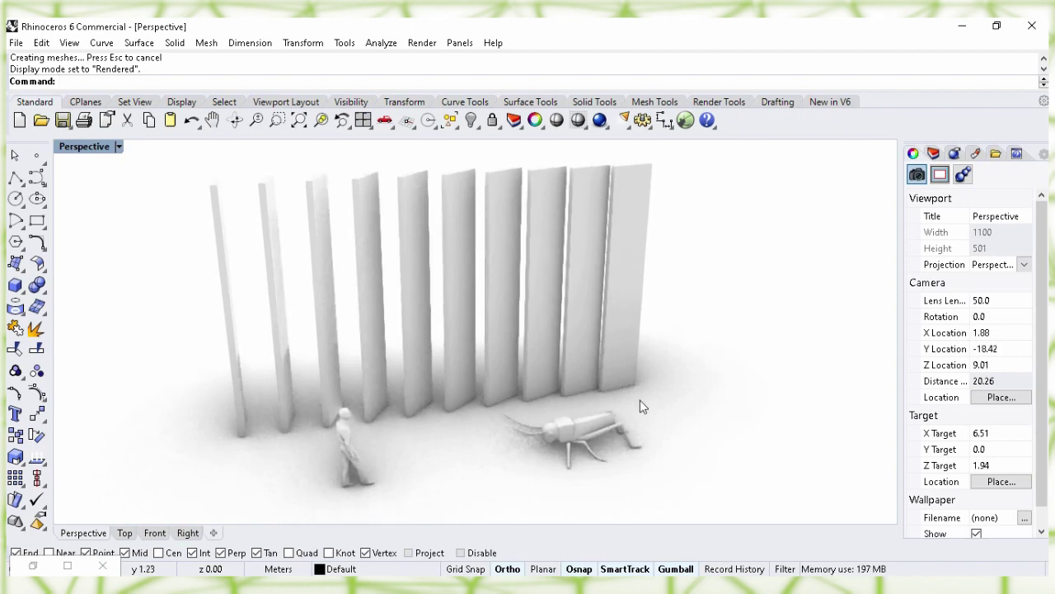